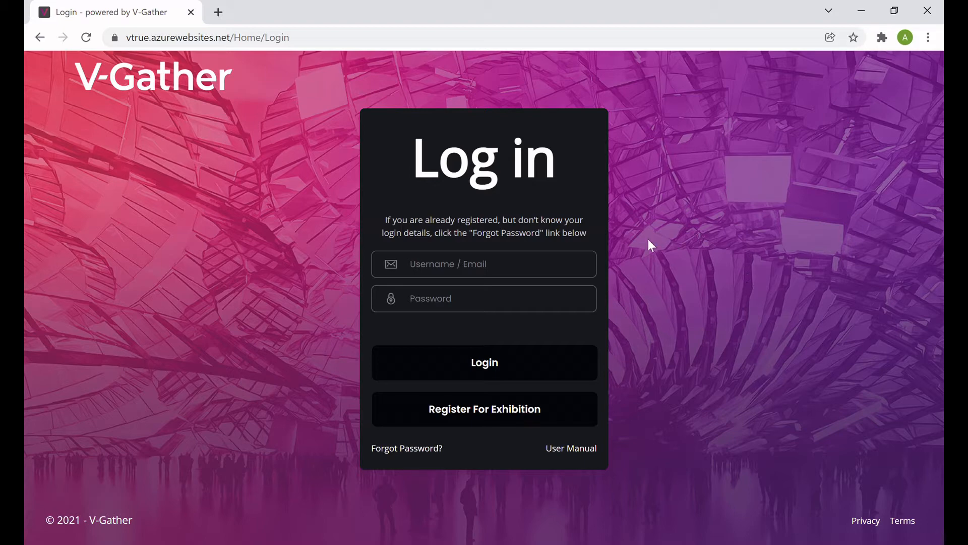
Step: Sign in to V-Gather with the saved account e-mail and the account password
click(535, 267)
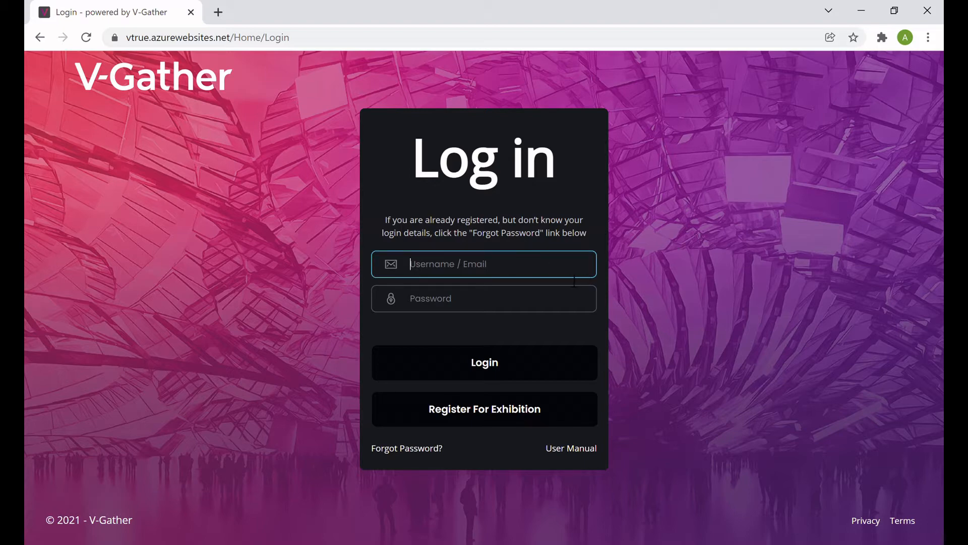
key(ctrl+v)
click(497, 303)
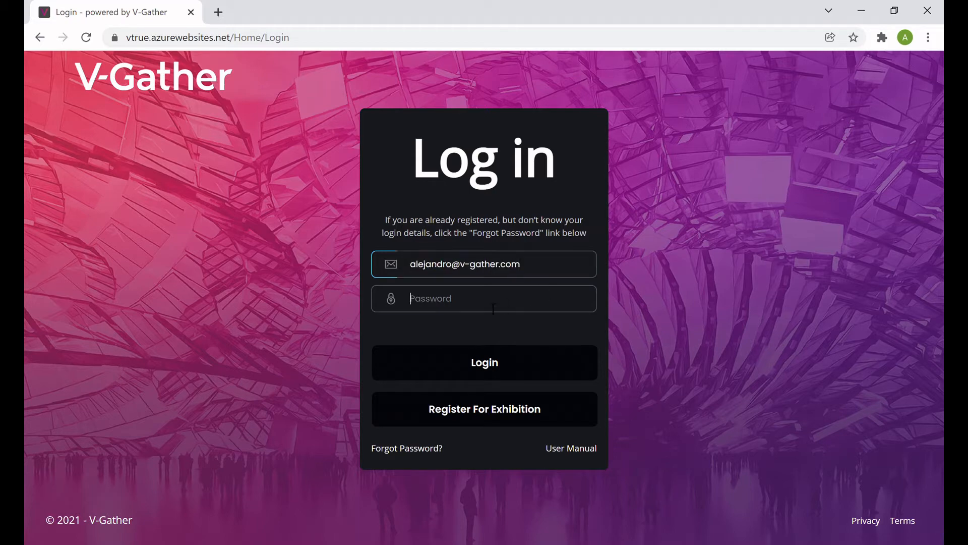
text(aaaaaaaaaaa)
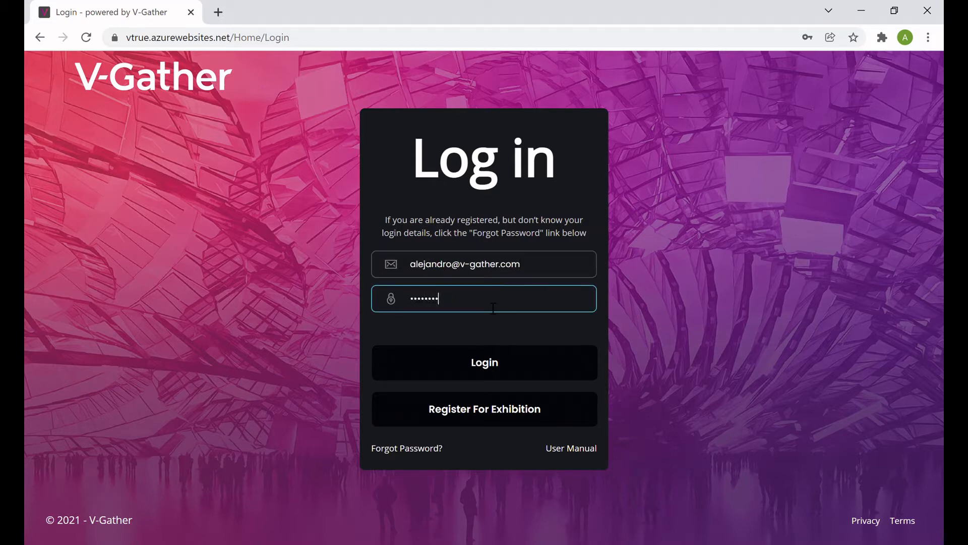
key(Return)
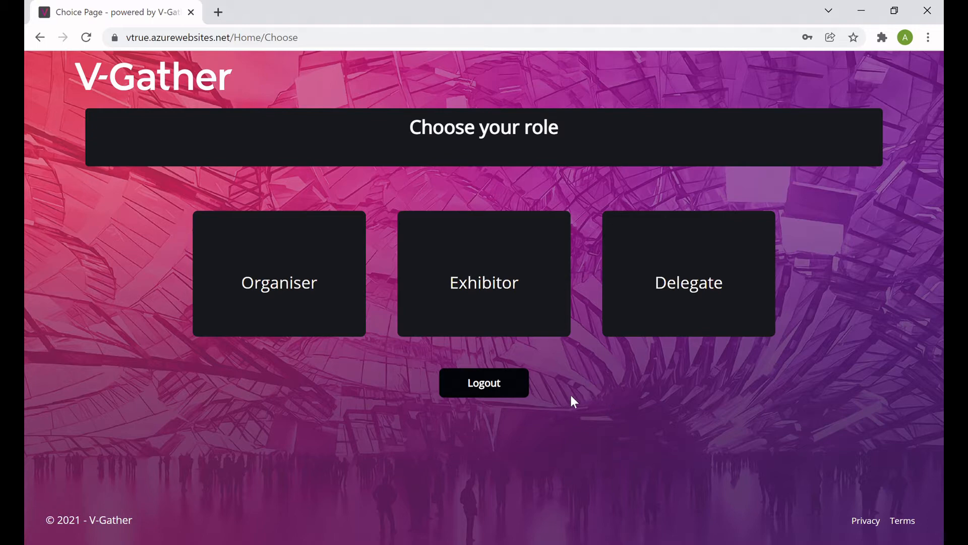
Step: Enter as Organiser and scroll down to the Your Exhibitions table with all eight exhibitions
click(288, 283)
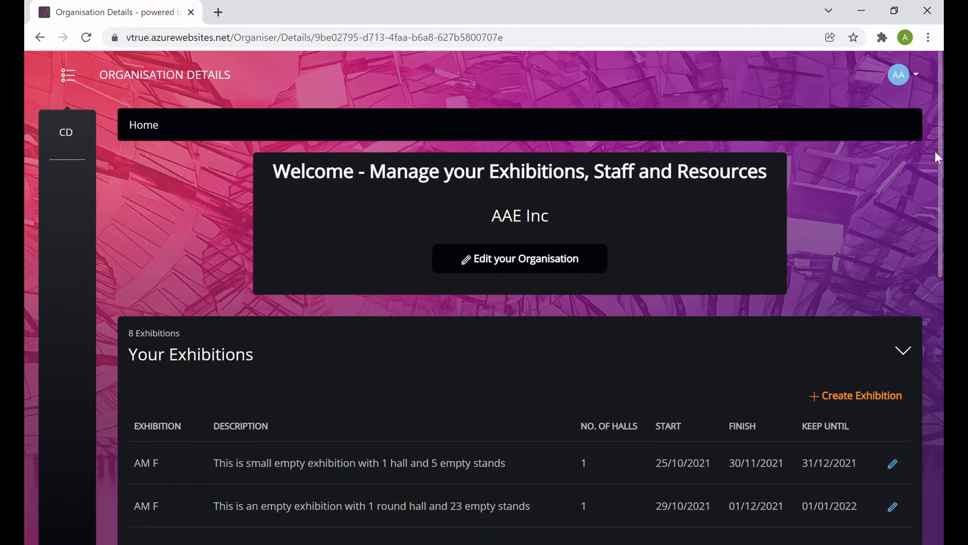
drag(937, 158, 937, 383)
drag(941, 272, 933, 155)
drag(940, 194, 939, 172)
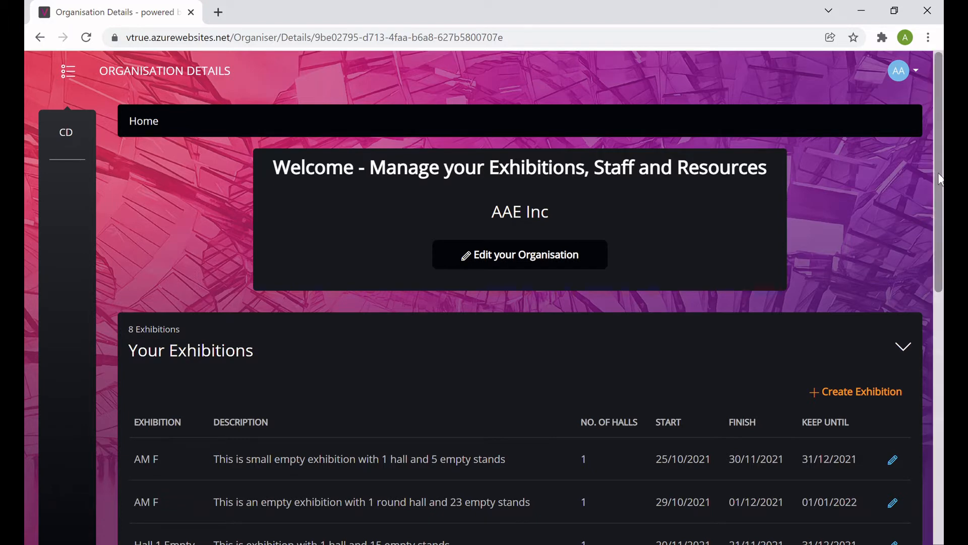
drag(939, 179, 930, 361)
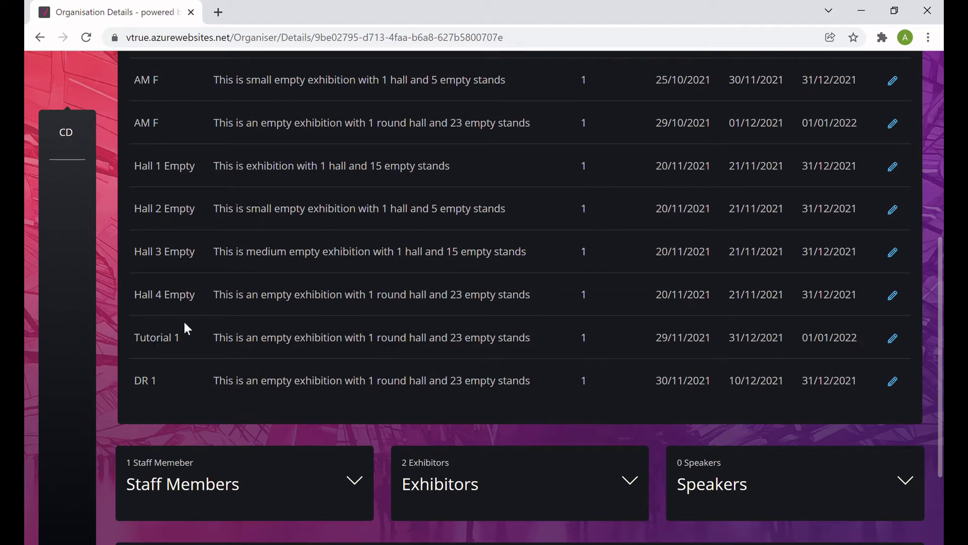
Step: Open the Tutorial 1 exhibition details and copy its exhibition link
click(898, 339)
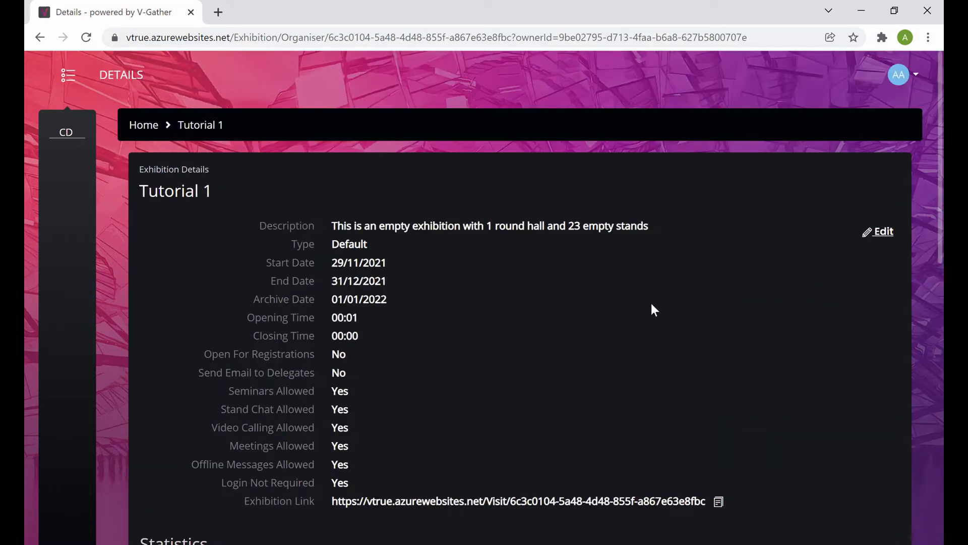
scroll(939, 186, down, 2)
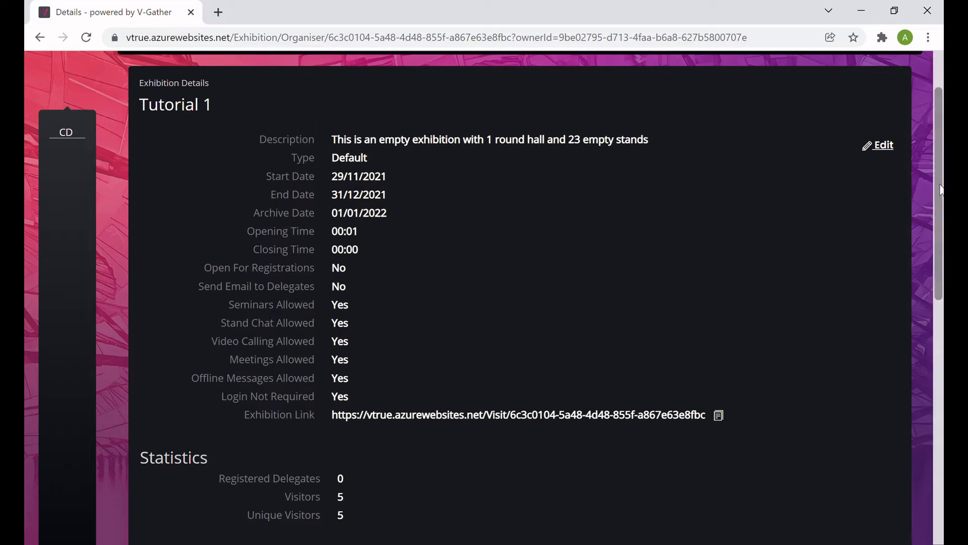
mouse_move(938, 184)
mouse_down()
mouse_move(937, 198)
mouse_move(937, 188)
mouse_up()
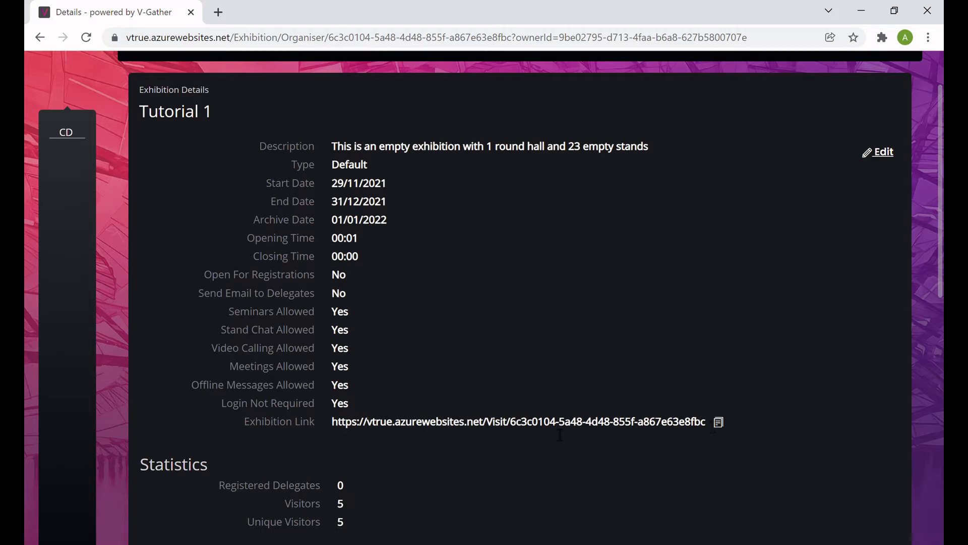
click(717, 422)
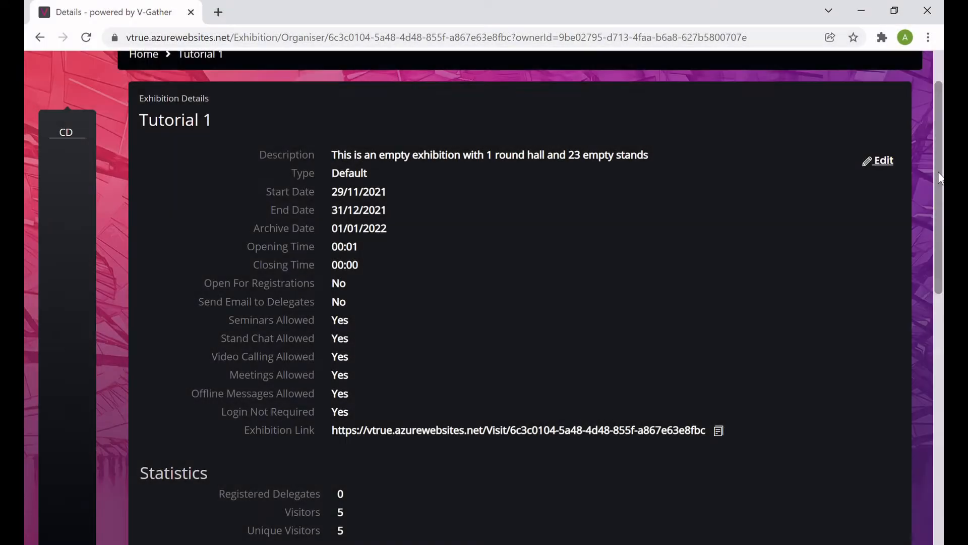
Step: Expand the Floor Plan section showing Round Hall with its 23 stands
drag(939, 178, 937, 155)
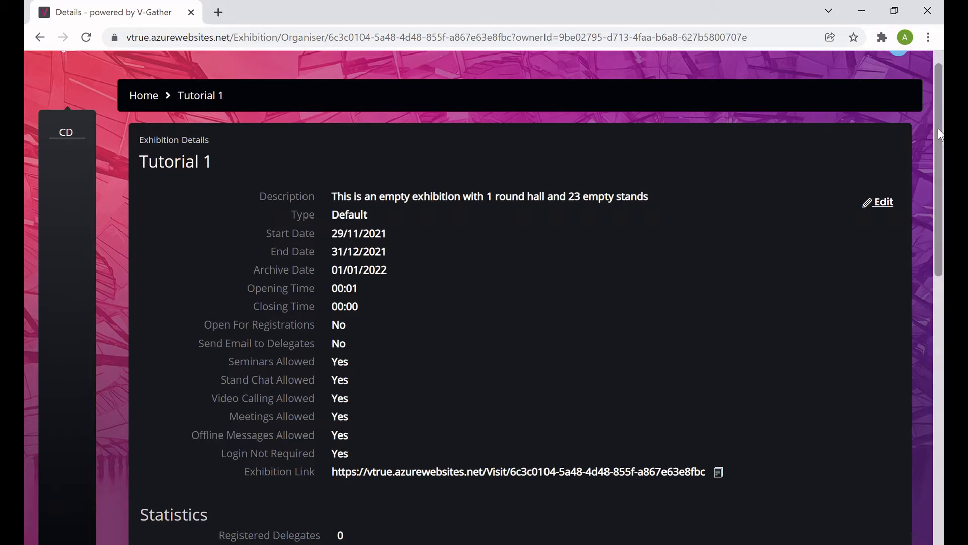
drag(940, 135, 941, 400)
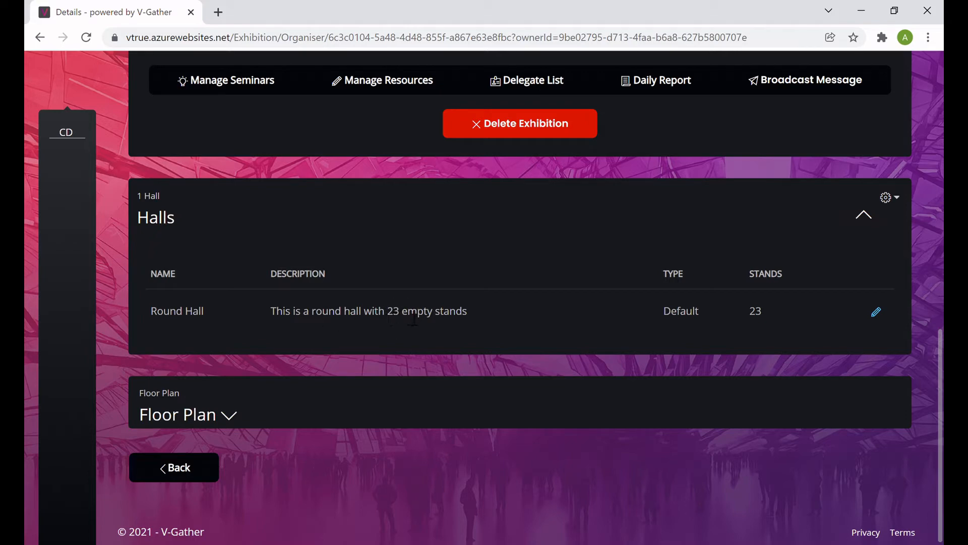
scroll(553, 327, down, 1)
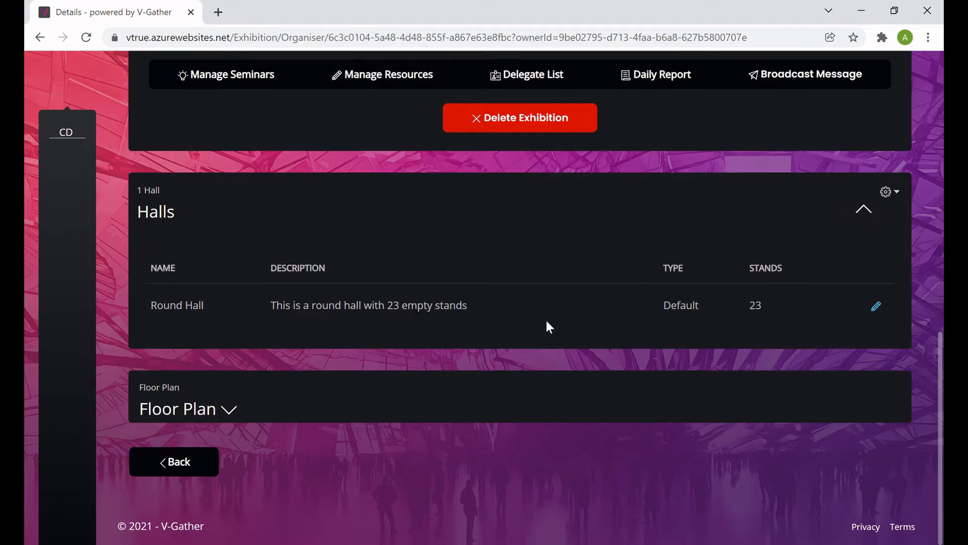
click(229, 410)
scroll(553, 266, down, 9)
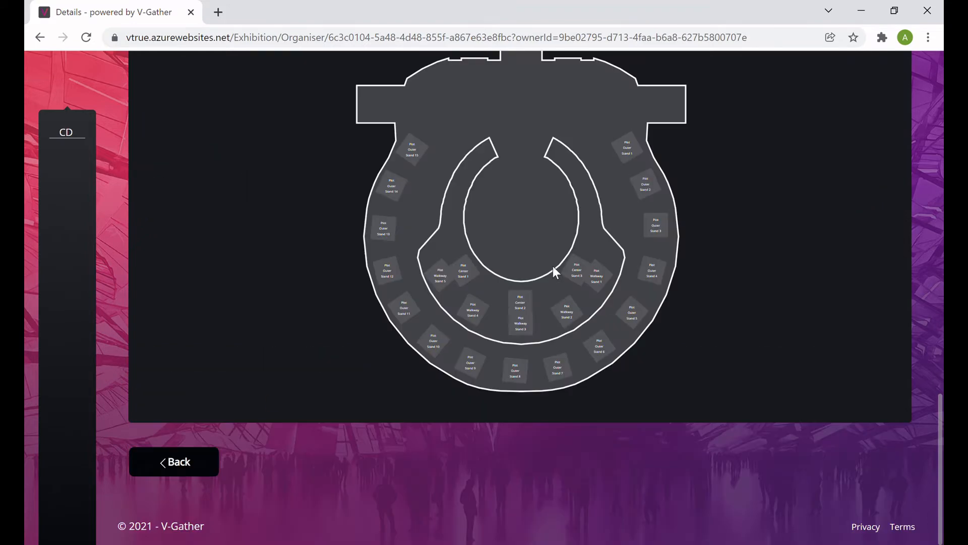
drag(936, 446, 932, 285)
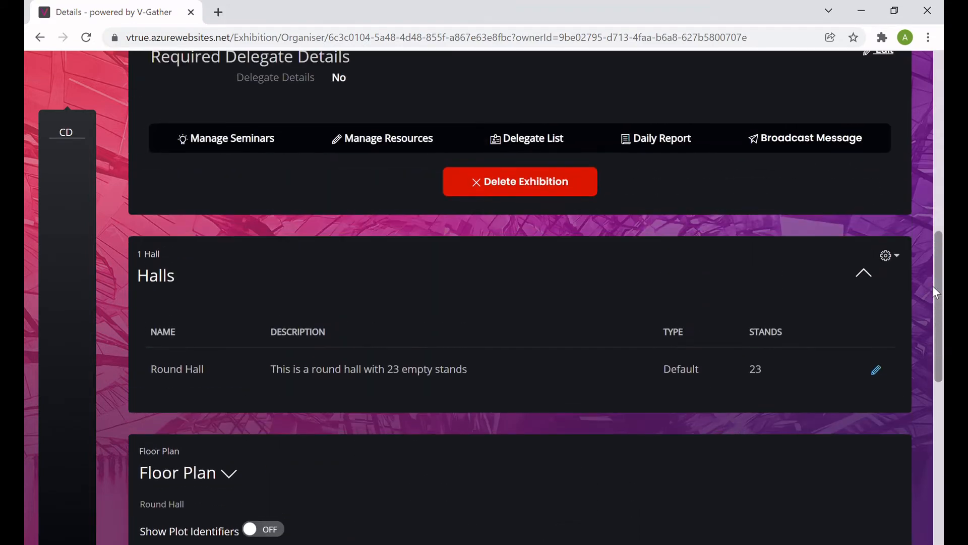
Step: Open Round Hall, scroll its 23-stand table, and open Plot Walkway Stand 1's details
click(878, 373)
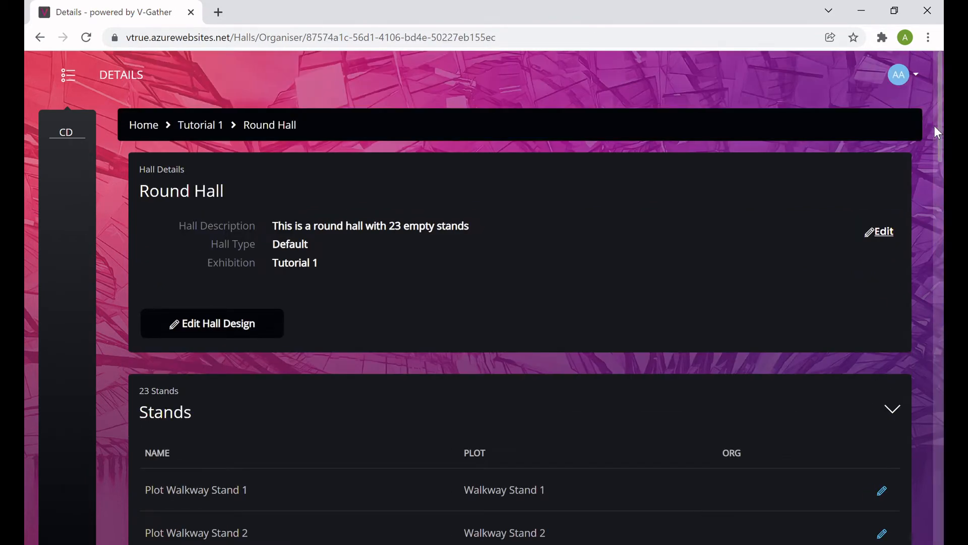
drag(939, 124, 941, 153)
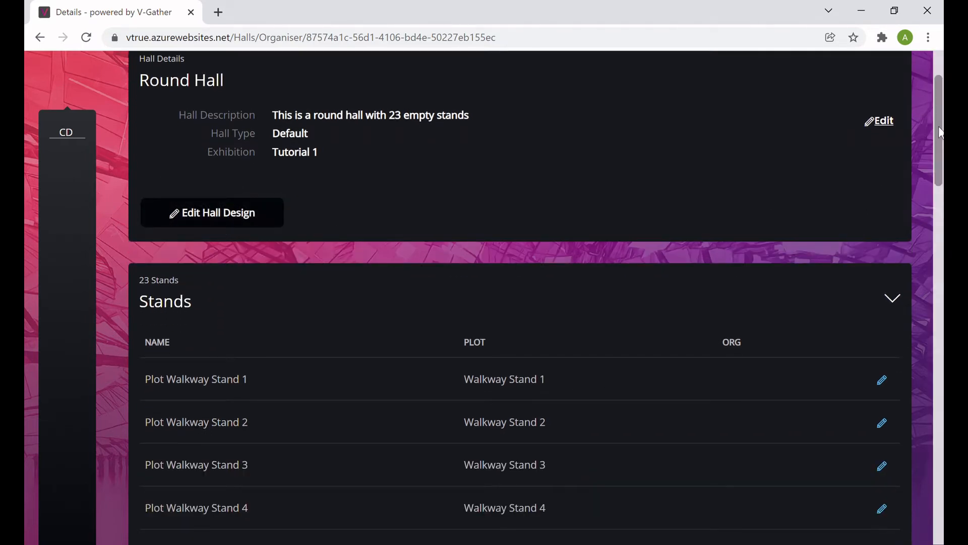
drag(938, 127, 941, 188)
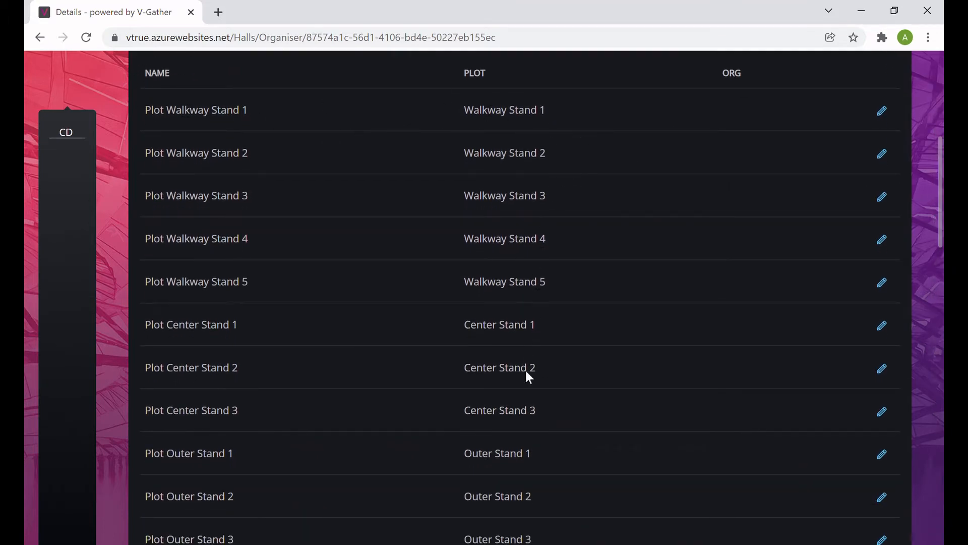
drag(940, 191, 910, 413)
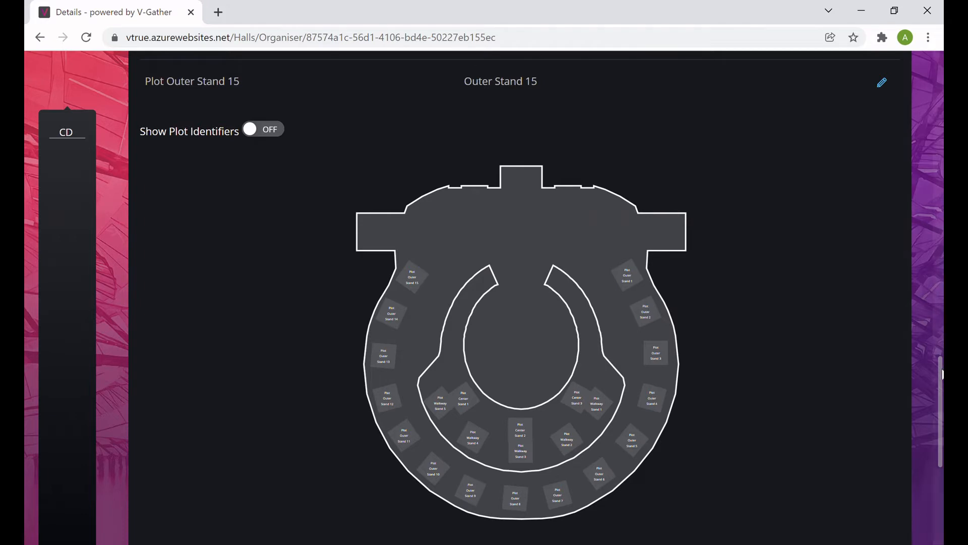
drag(940, 400, 940, 152)
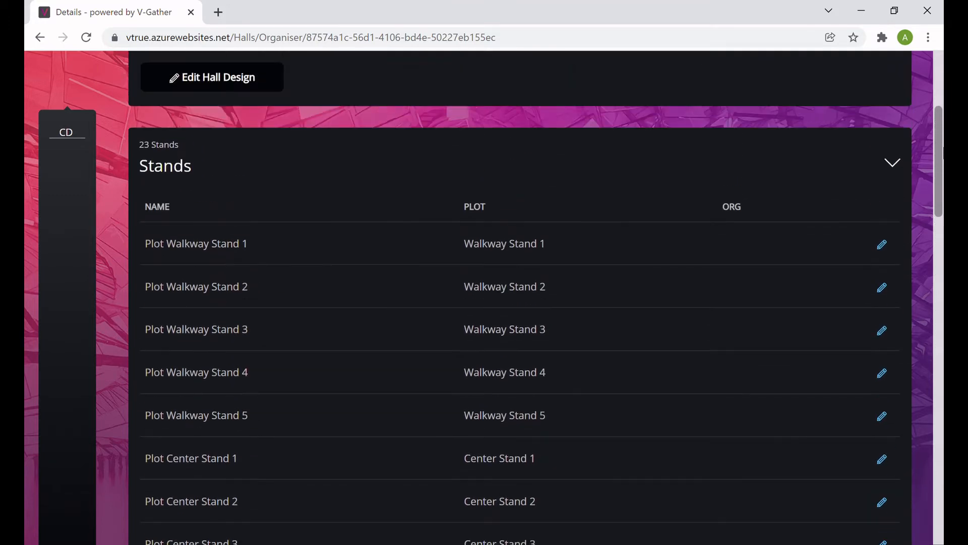
click(887, 248)
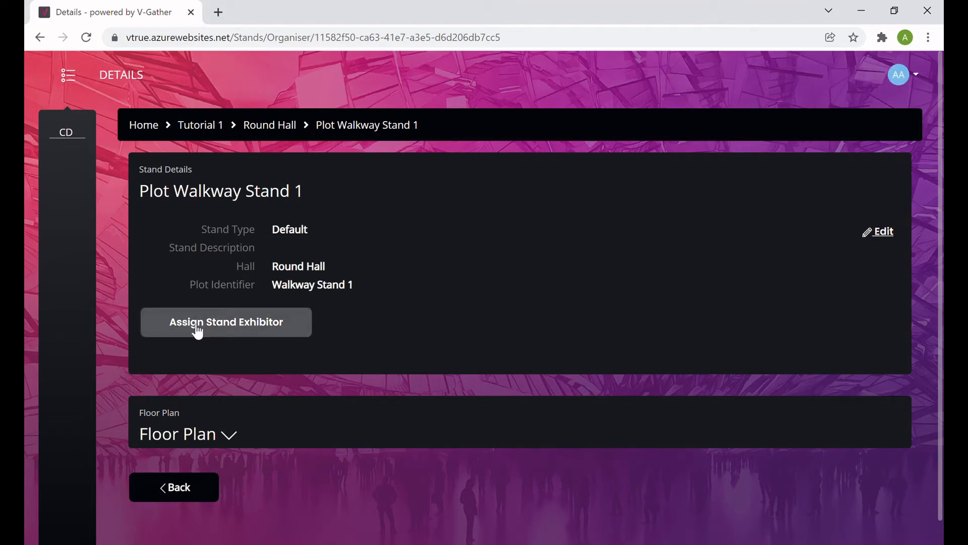
click(240, 328)
click(334, 141)
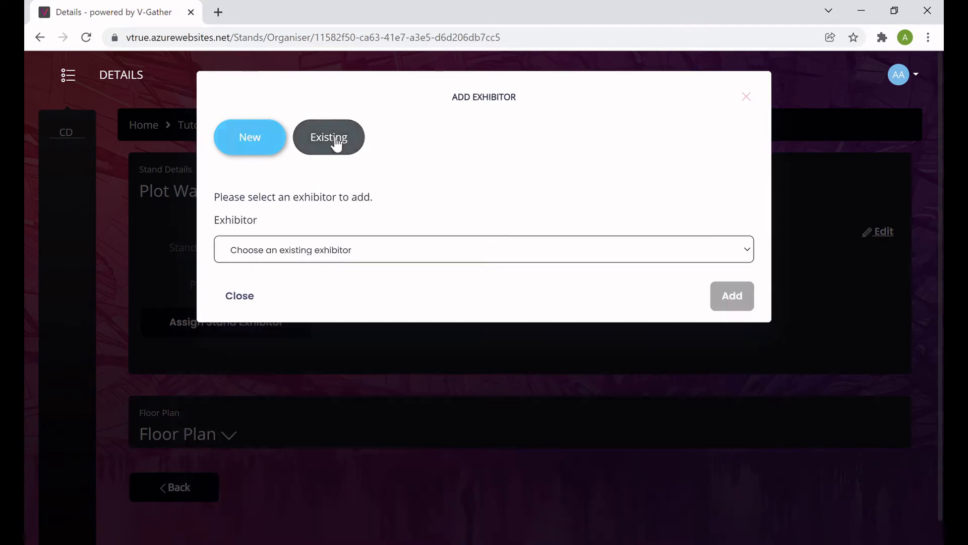
click(251, 141)
scroll(353, 222, down, 2)
scroll(346, 225, up, 2)
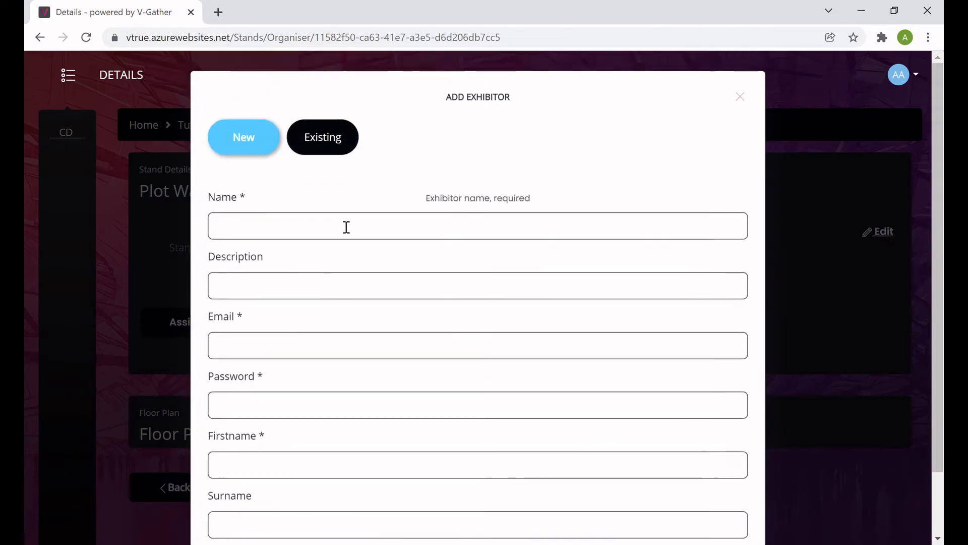
scroll(346, 225, down, 2)
scroll(343, 223, up, 2)
scroll(341, 222, down, 2)
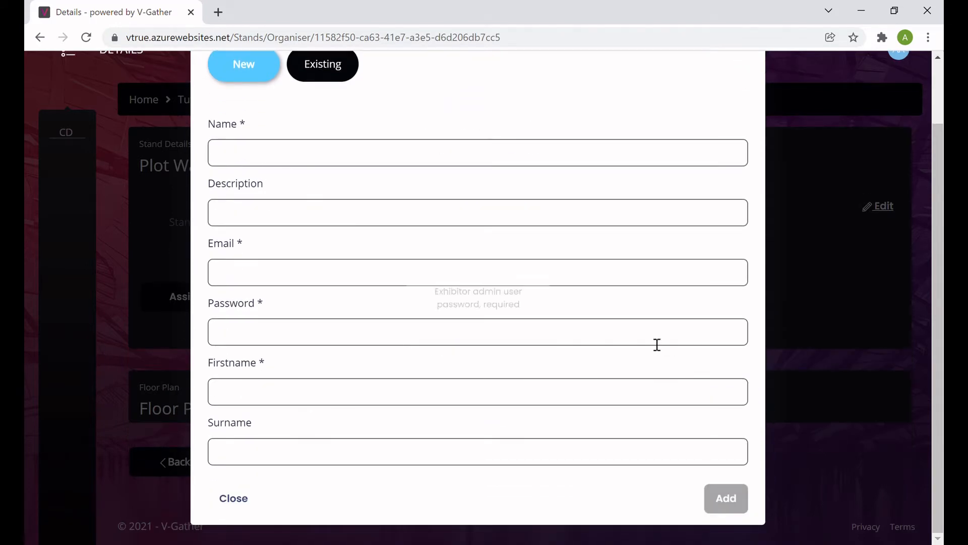
scroll(660, 333, up, 2)
click(740, 97)
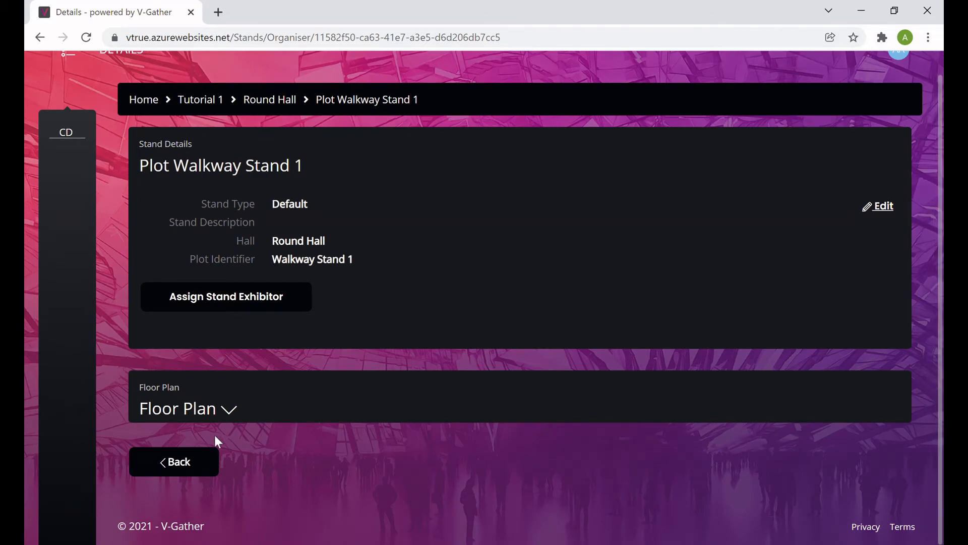
Step: Go back to the Round Hall details and launch Edit Hall Design in the Hall Visual Editor
click(196, 466)
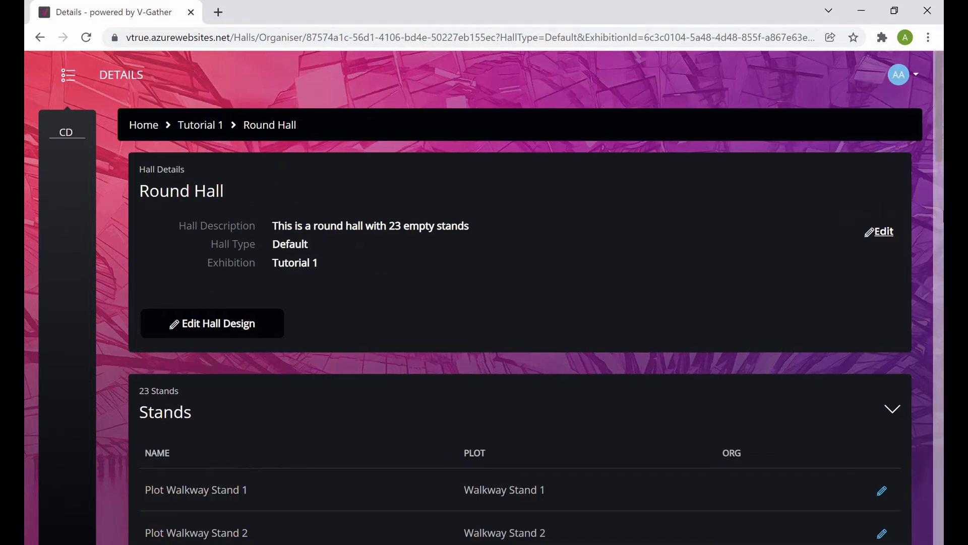
scroll(259, 198, down, 2)
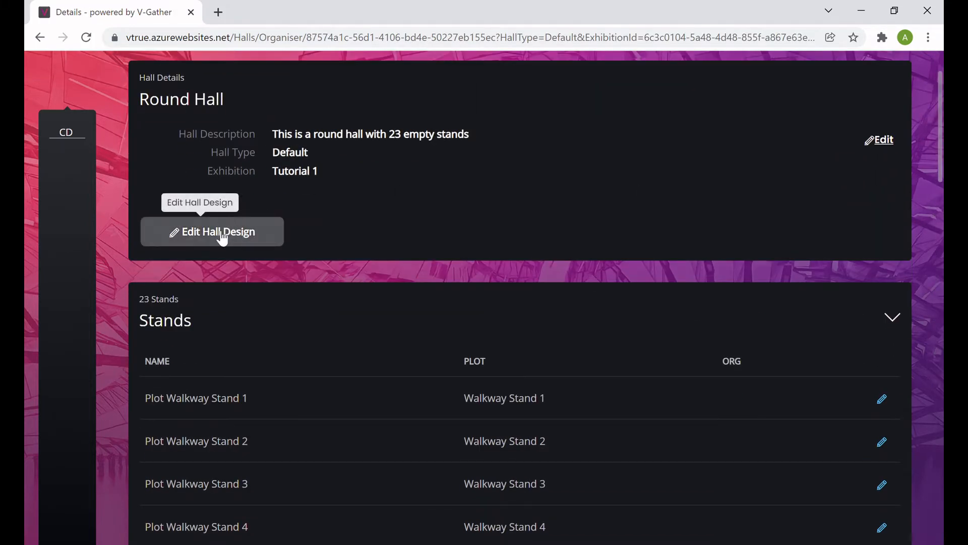
click(222, 237)
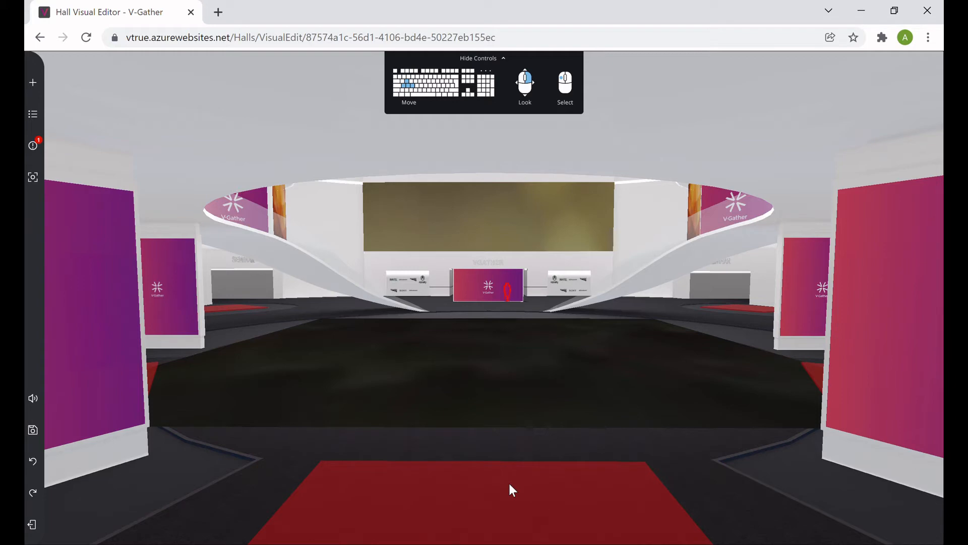
Step: Walk forward into the Round Hall toward the central desk, looking around
key(w)
right_drag(483, 419, 479, 417)
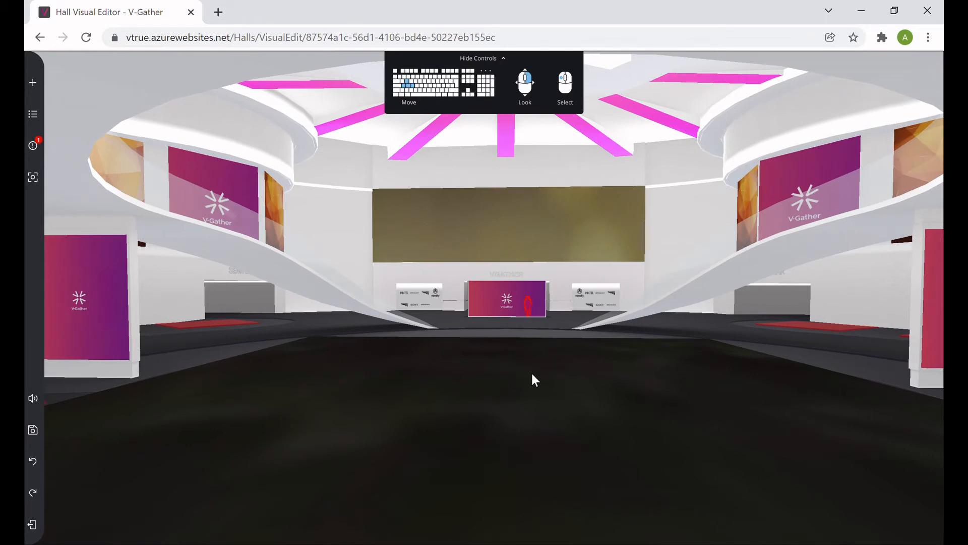
right_drag(534, 379, 529, 375)
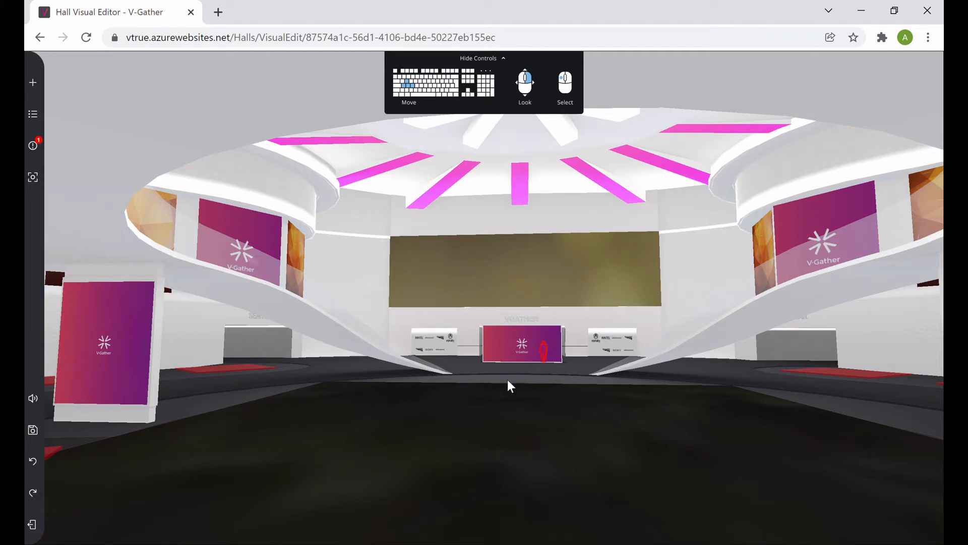
key(w)
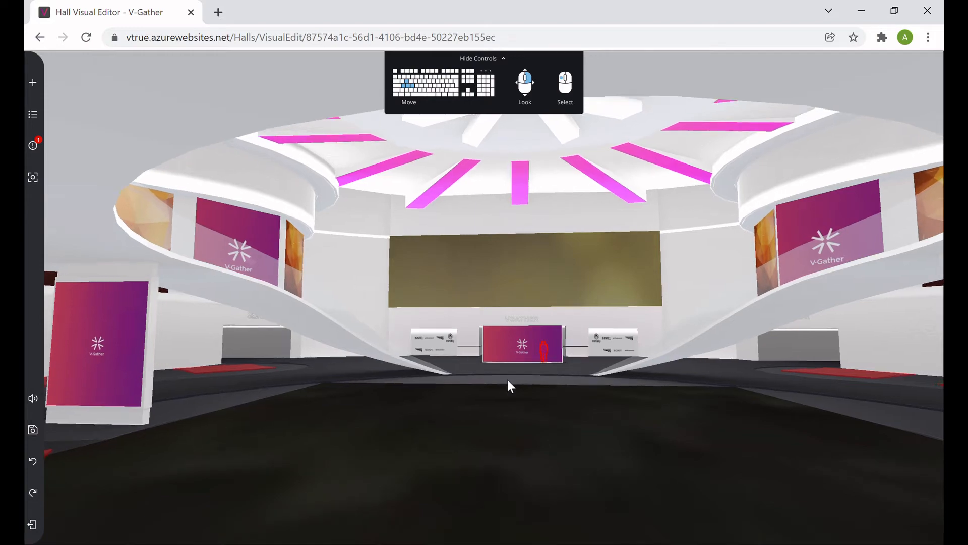
key(s)
key(w)
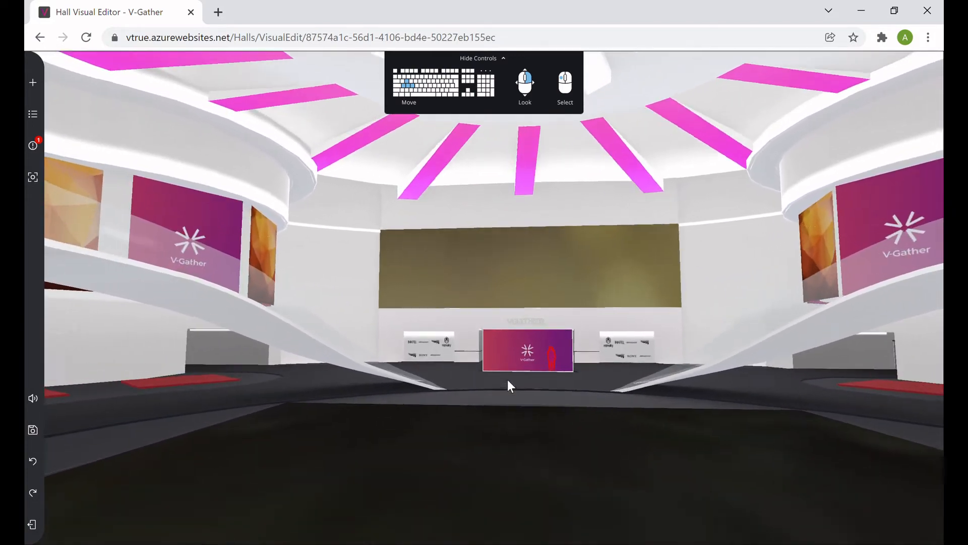
key(w)
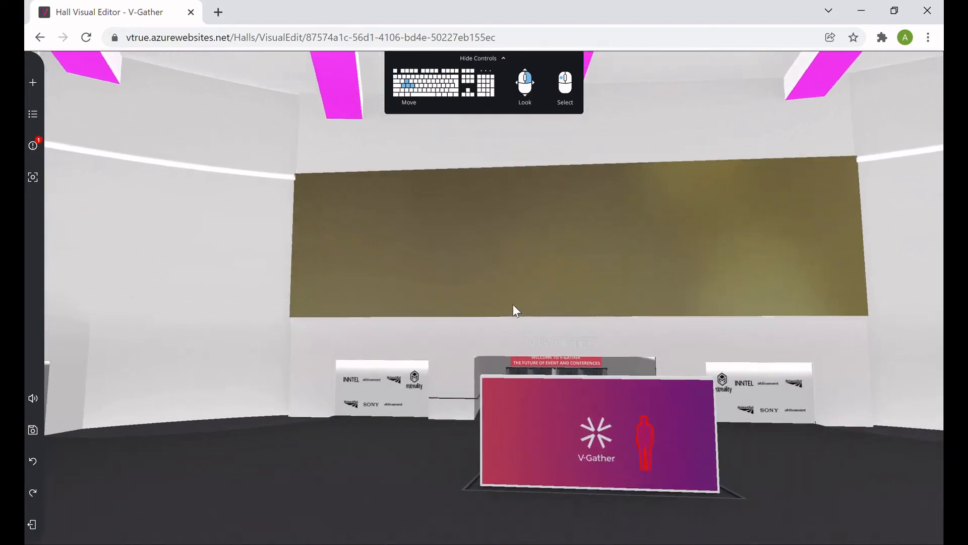
right_drag(512, 305, 838, 305)
Step: Turn toward the ramps and bring the brown panel above the booth into view
key(w)
key(w)
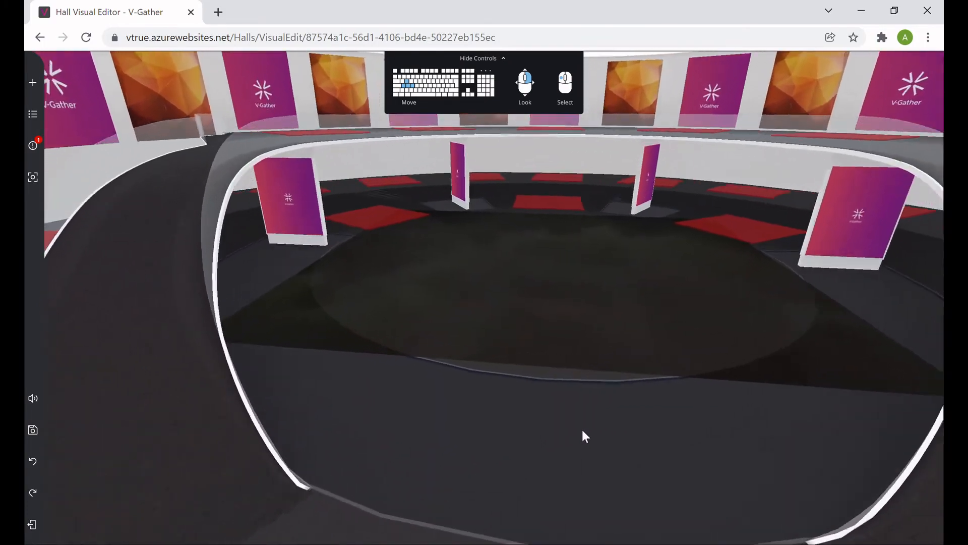
right_drag(582, 430, 590, 402)
key(s)
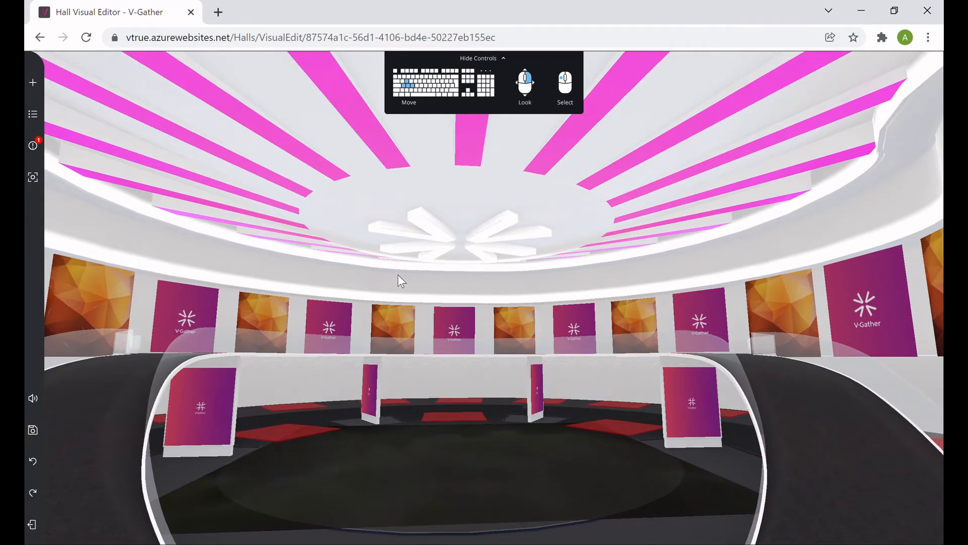
right_drag(398, 274, 457, 335)
mouse_move(458, 368)
right_down()
mouse_move(467, 346)
mouse_move(452, 329)
mouse_move(461, 378)
right_up()
right_drag(470, 335, 417, 333)
key(w)
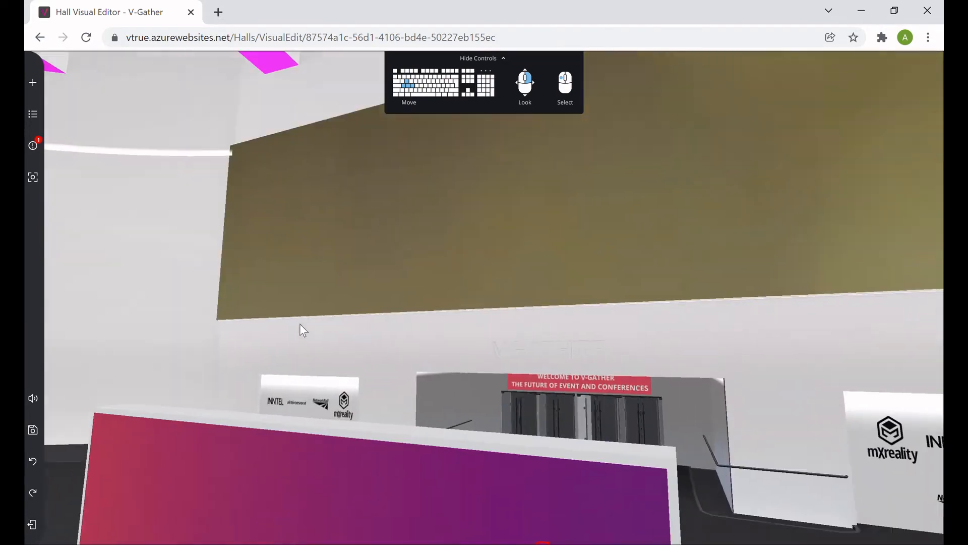
right_drag(300, 329, 429, 313)
Step: Select the brown panel above the desk and apply the landscape image from Properties > Images
click(432, 318)
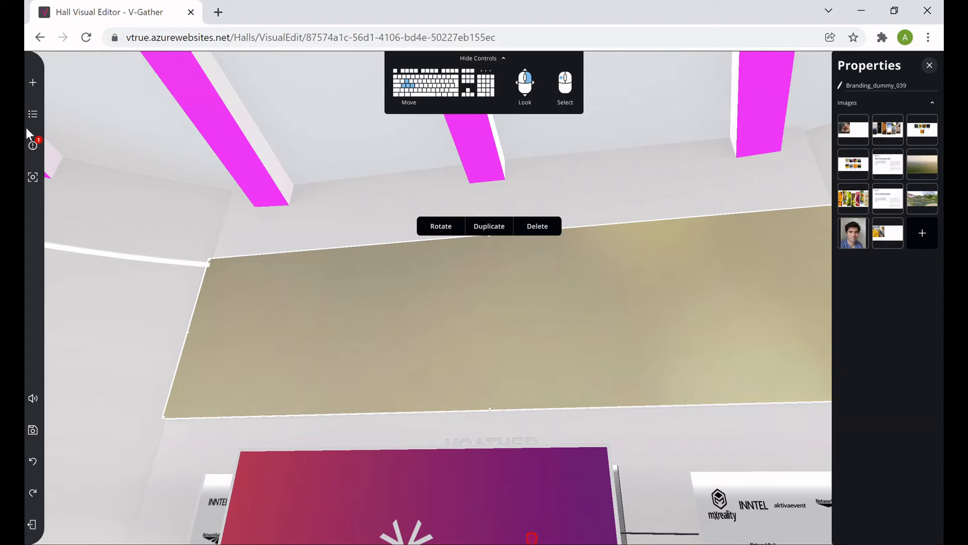
click(31, 84)
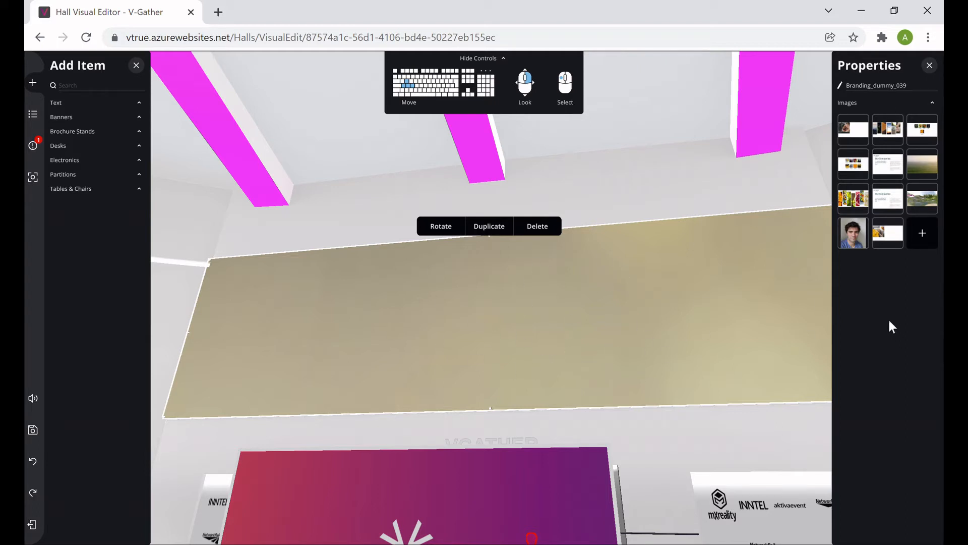
key(d)
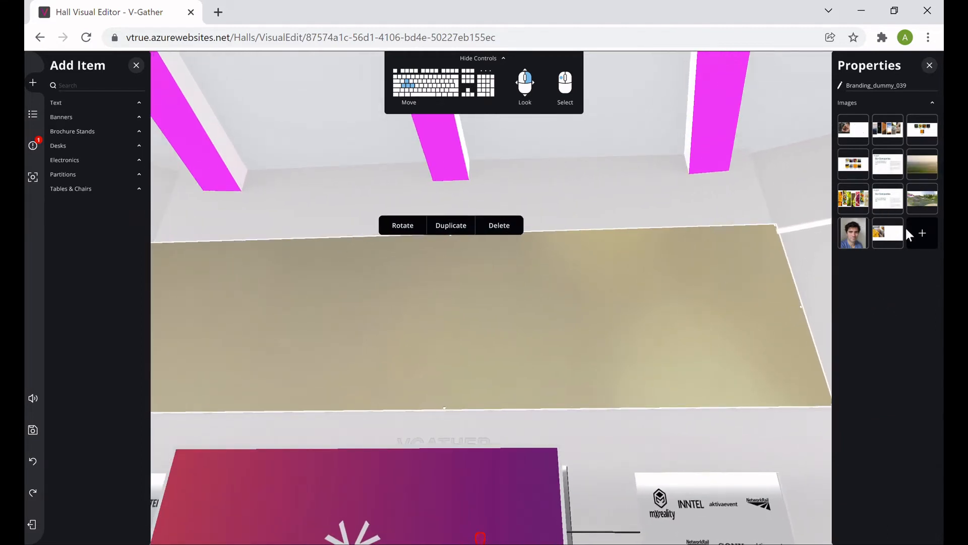
click(922, 194)
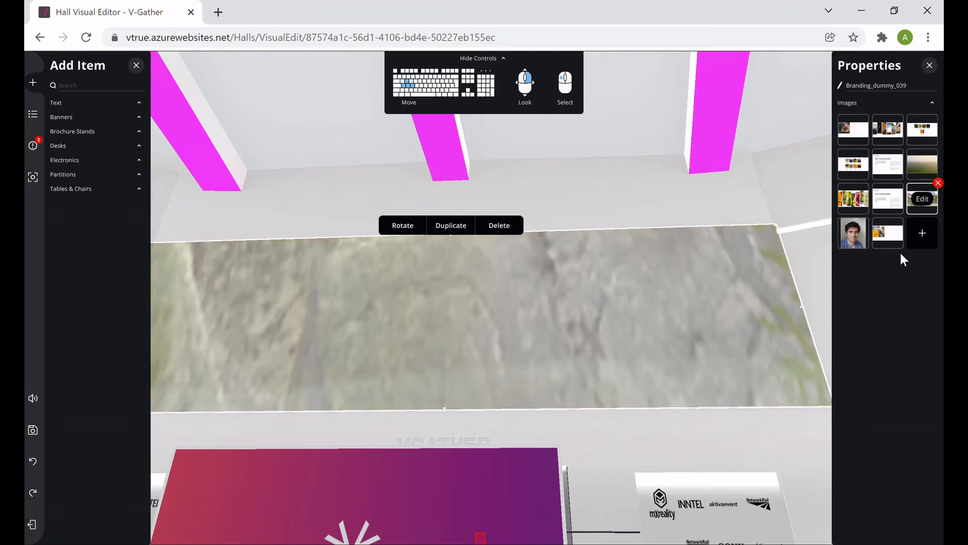
Step: Crop the panel's landscape image to a wide strip, then start a new image resource
click(922, 199)
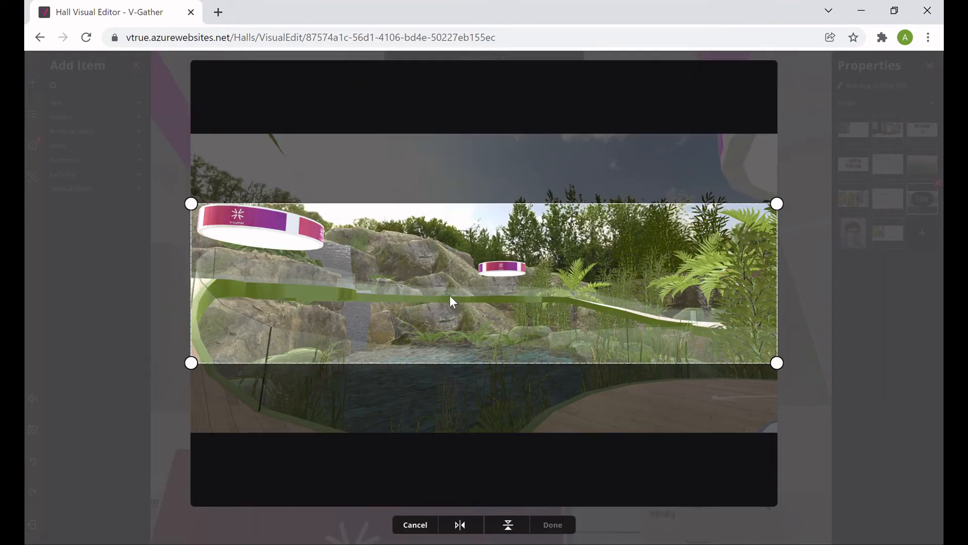
drag(452, 302, 451, 289)
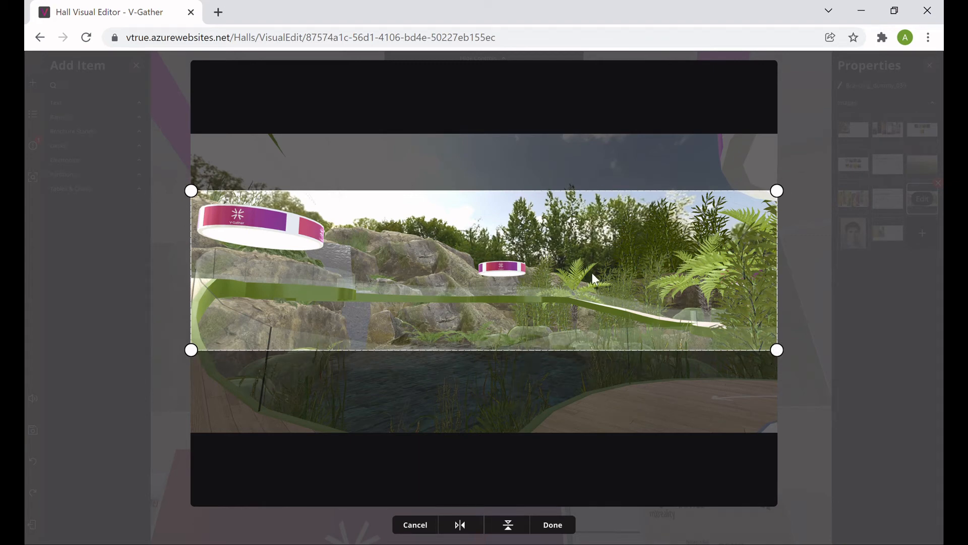
mouse_move(532, 270)
mouse_down()
mouse_move(527, 298)
mouse_move(528, 252)
mouse_move(536, 281)
mouse_move(536, 267)
mouse_up()
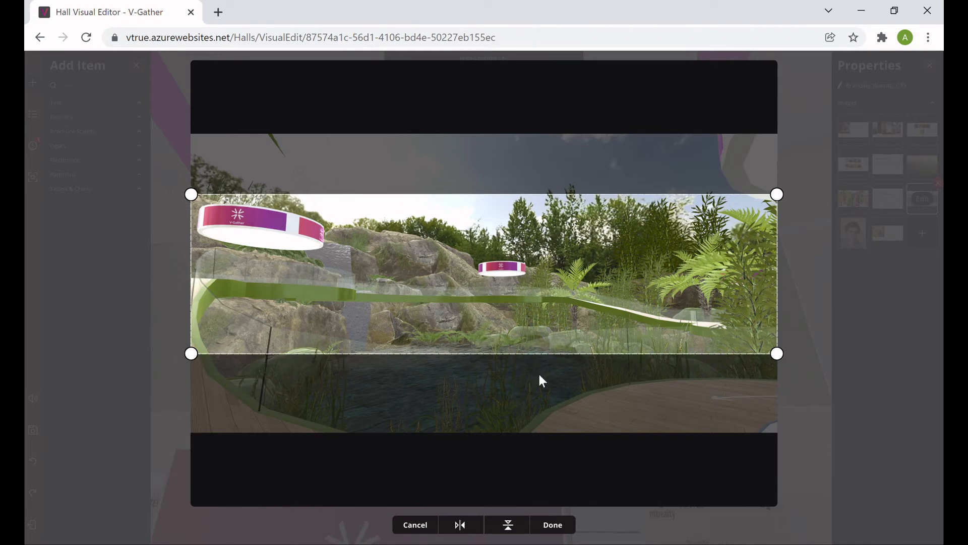
drag(773, 353, 886, 380)
click(554, 524)
drag(469, 406, 237, 373)
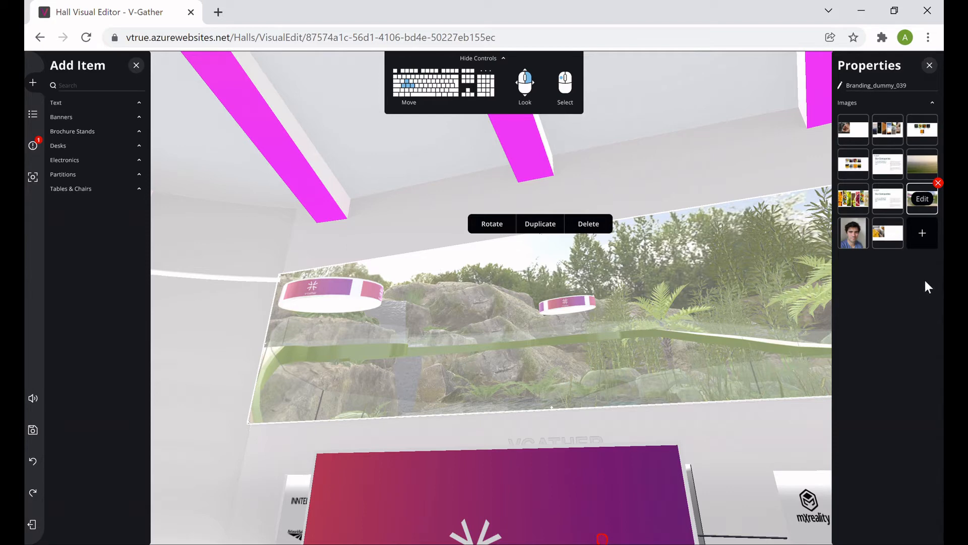
click(929, 241)
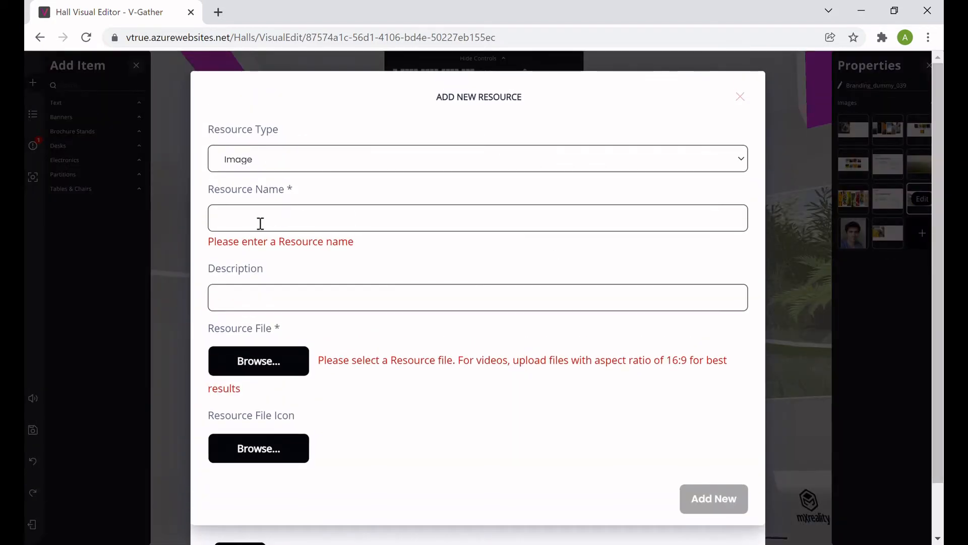
Step: Name the resource 'Hall 1 Empty', attach MicrosoftTeams-image (5).png and upload it
click(259, 222)
click(242, 247)
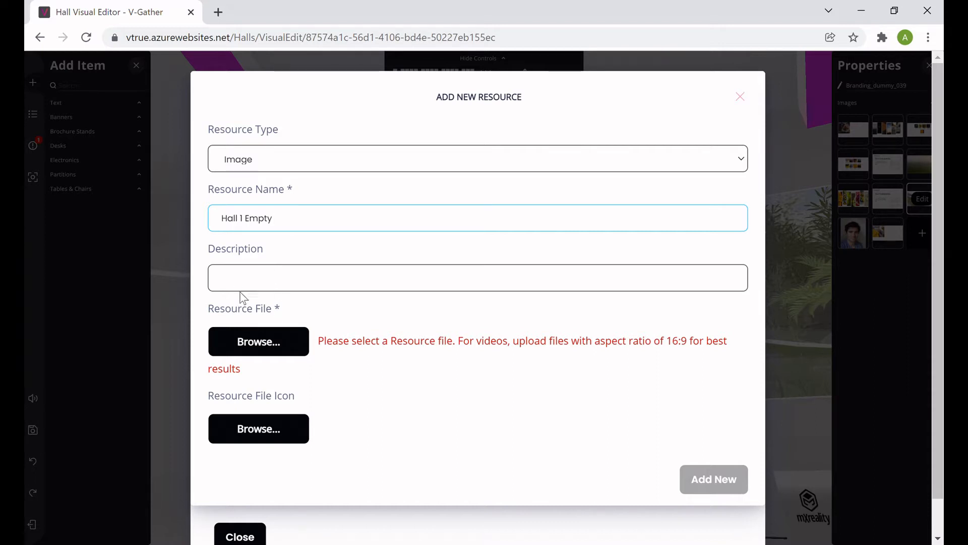
click(272, 342)
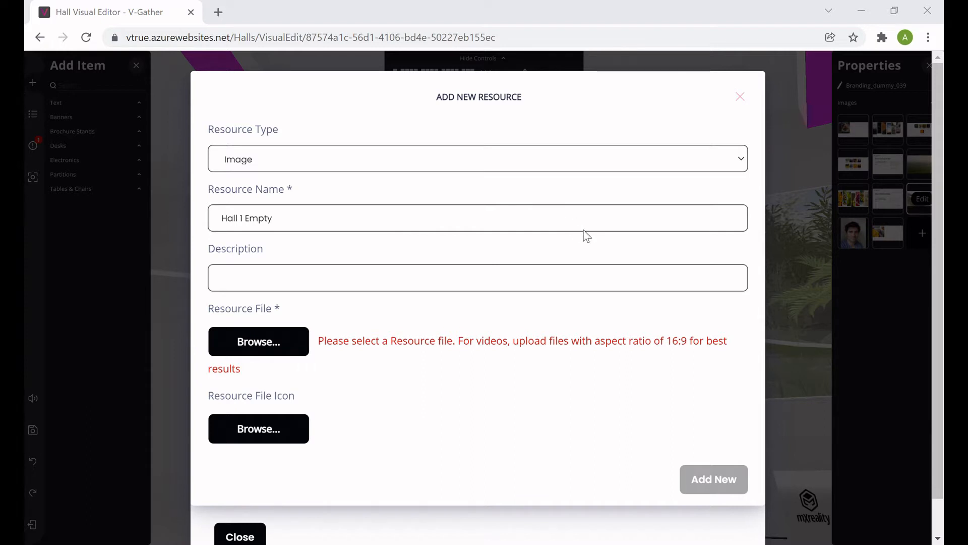
click(637, 449)
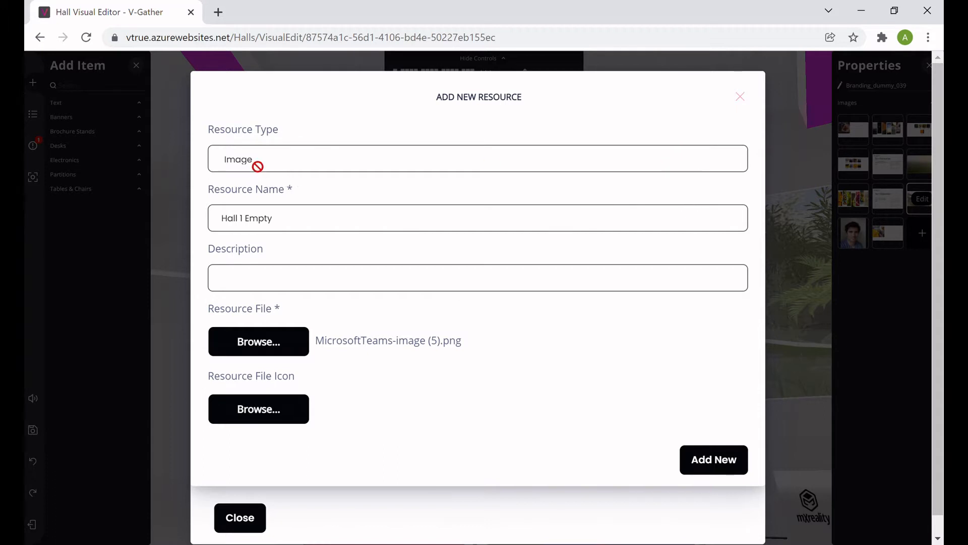
click(724, 462)
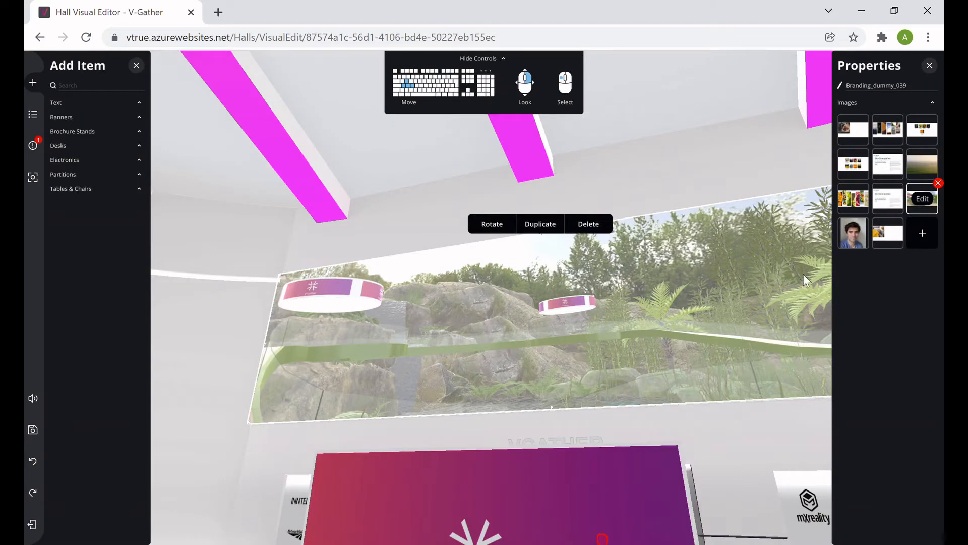
Step: Apply the newly uploaded image to the panel and crop it slightly
click(854, 130)
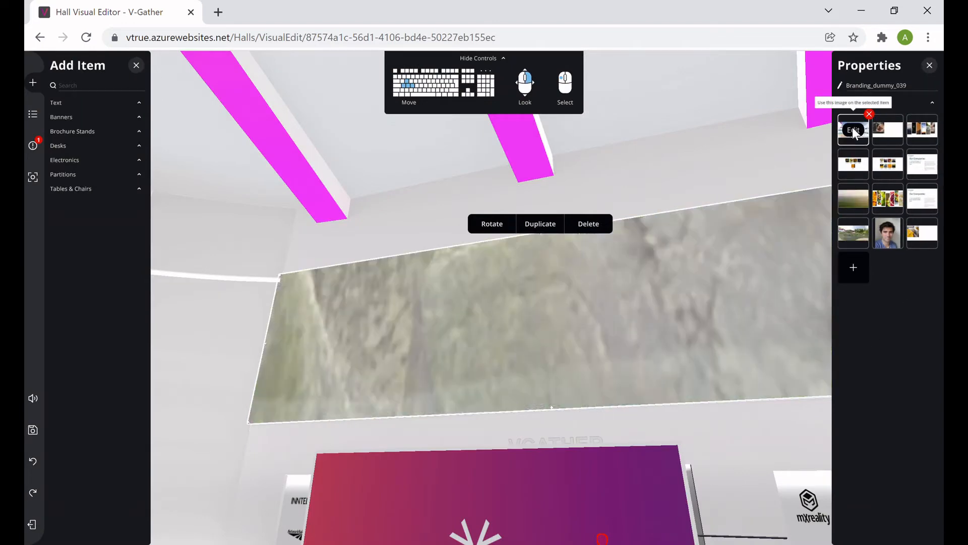
click(853, 130)
drag(460, 293, 461, 293)
click(553, 526)
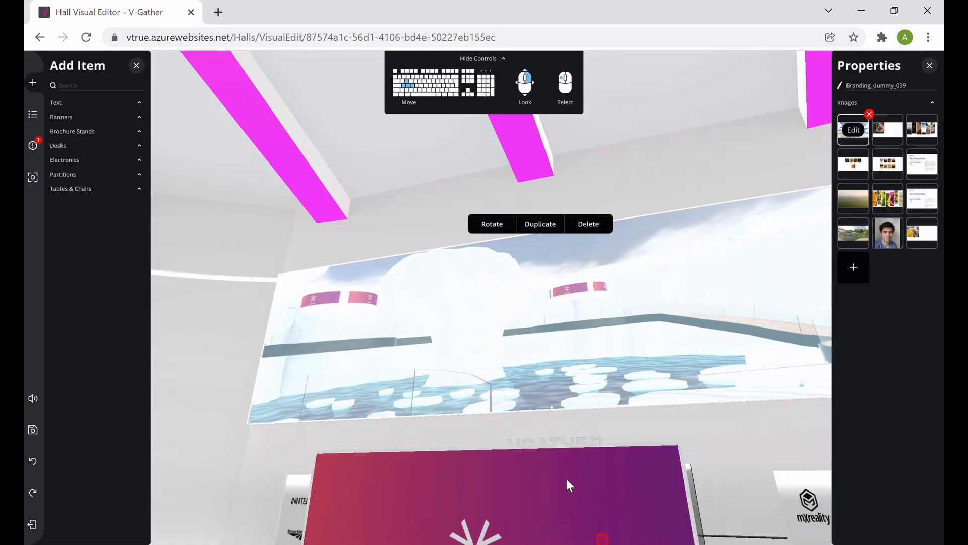
Step: Select the pink stand on the right and give it the landscape image, cropped to its right part
right_drag(572, 431, 670, 432)
right_drag(587, 322, 713, 355)
click(721, 345)
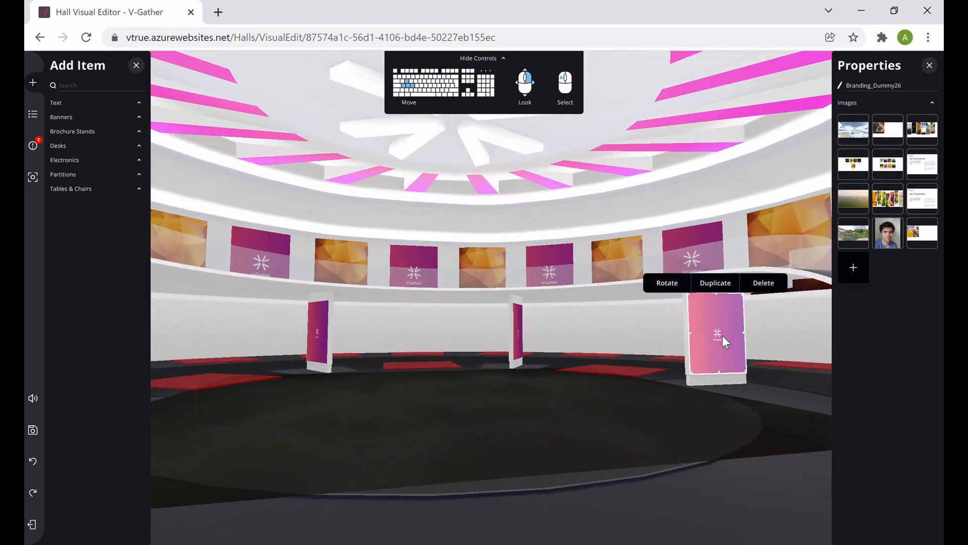
click(857, 199)
click(851, 202)
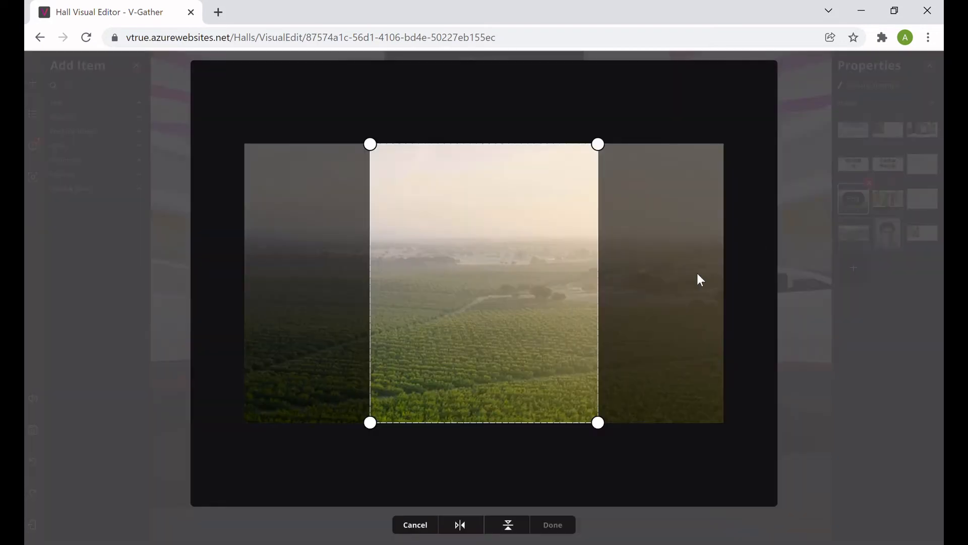
drag(485, 308, 561, 367)
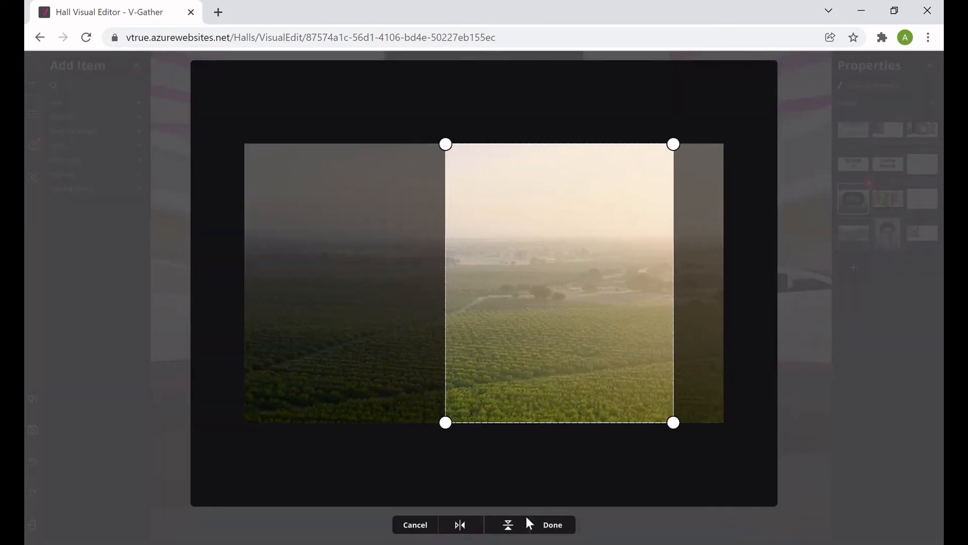
click(555, 528)
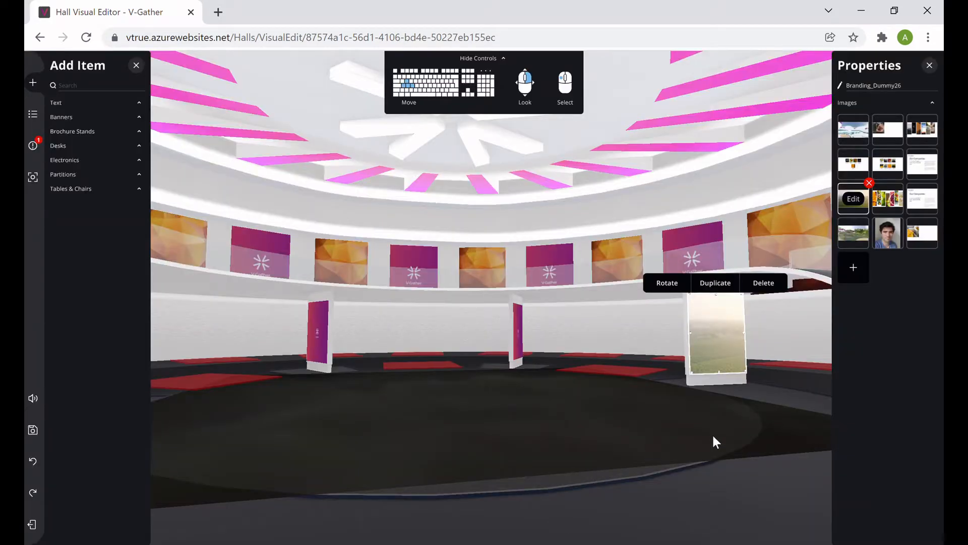
Step: Deselect the stand and walk up to the landscape stand to inspect it
key(d)
key(w)
key(d)
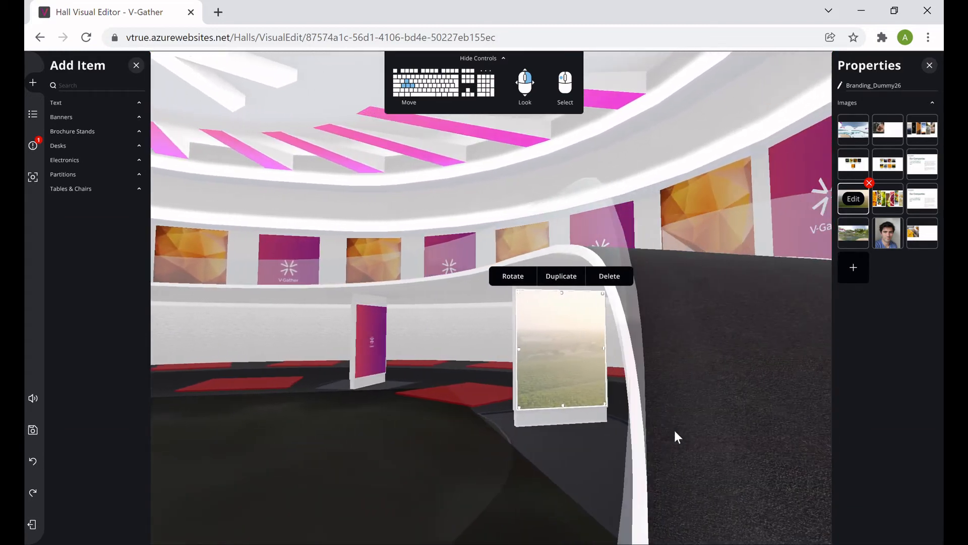
click(674, 431)
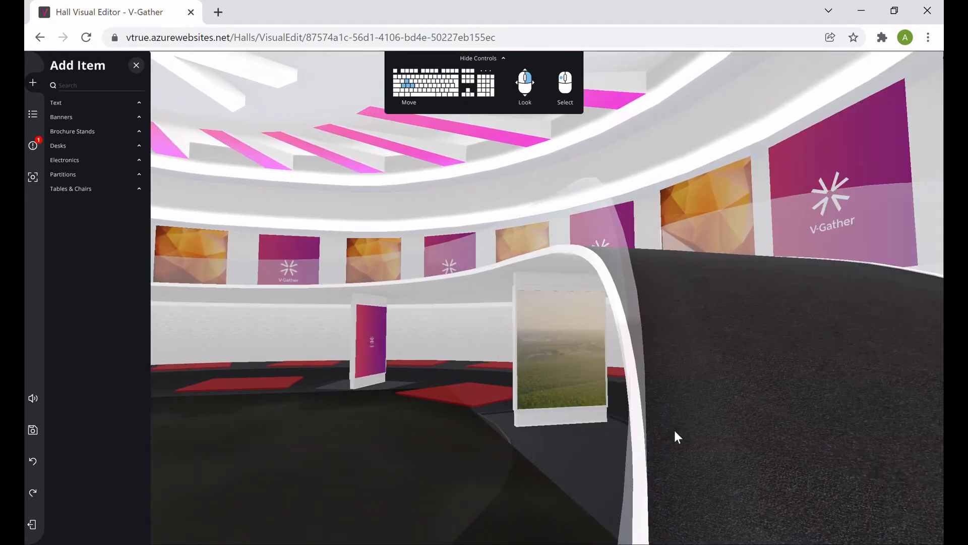
key(a)
key(w)
key(d)
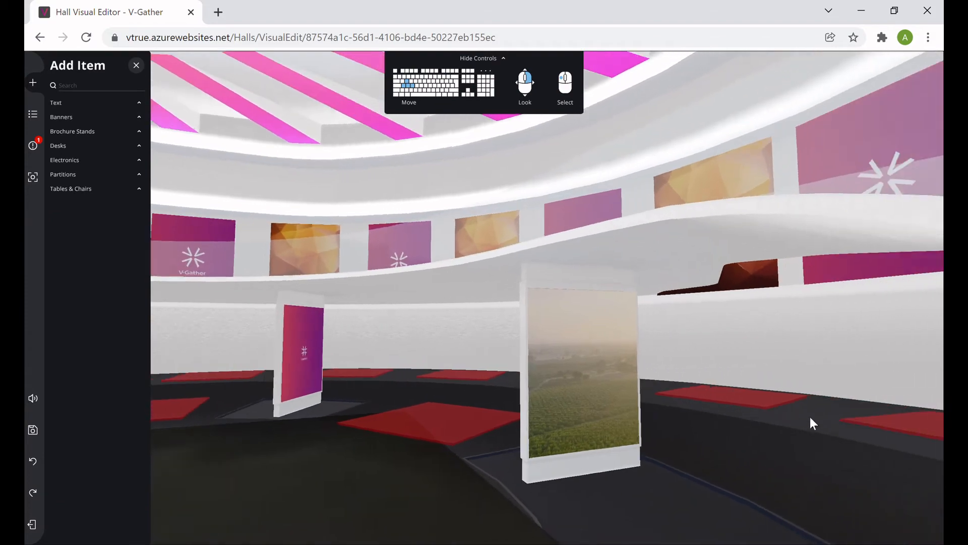
right_drag(809, 417, 447, 359)
Step: Step back to view the empty hall centre and preview the Text items
key(s)
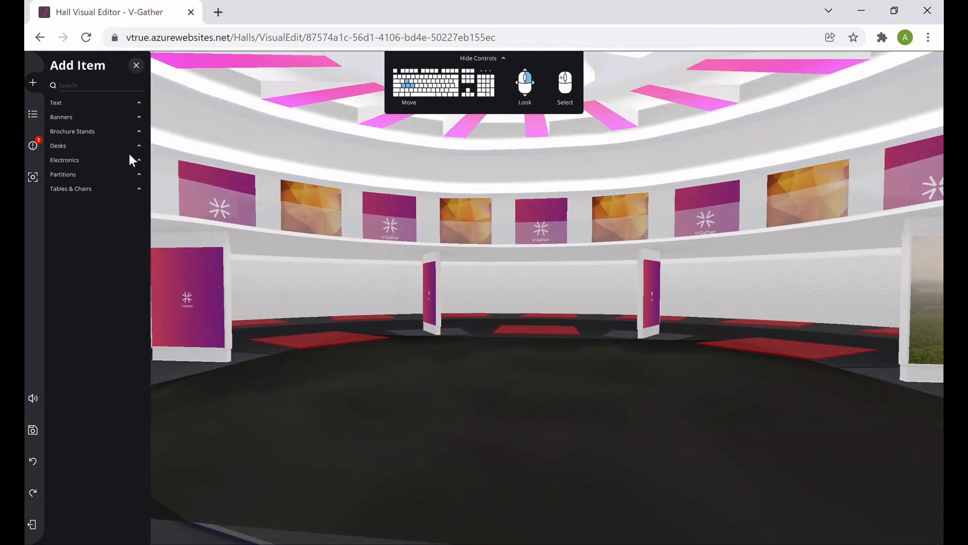
click(138, 103)
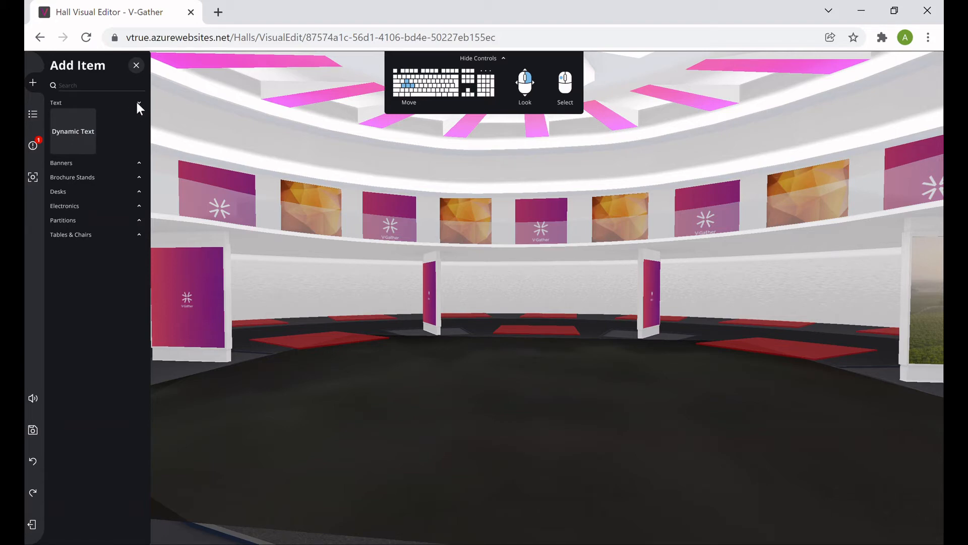
click(139, 104)
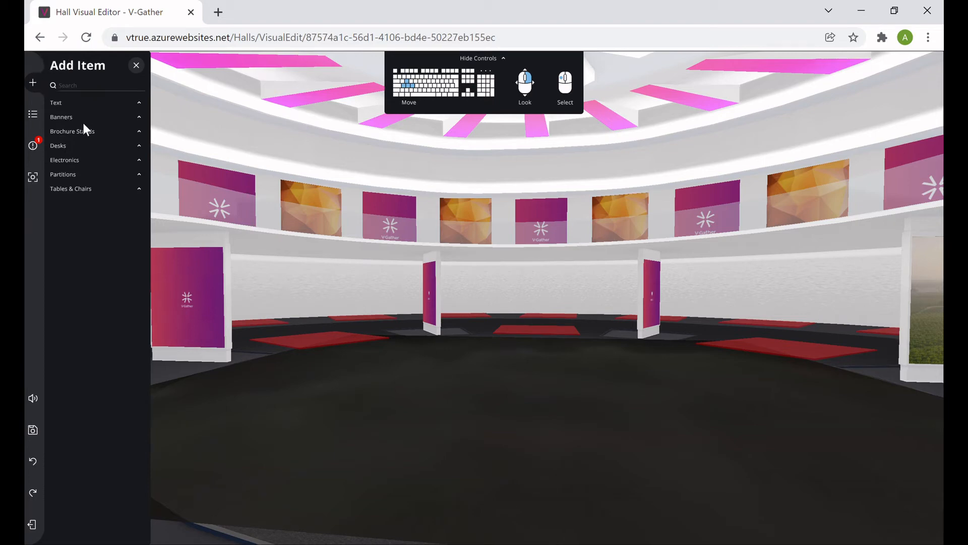
click(138, 103)
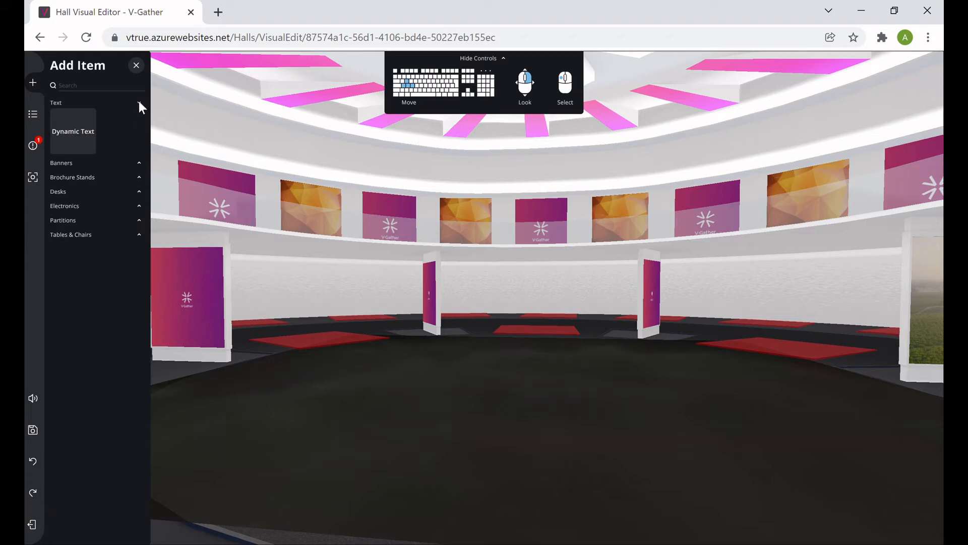
click(139, 104)
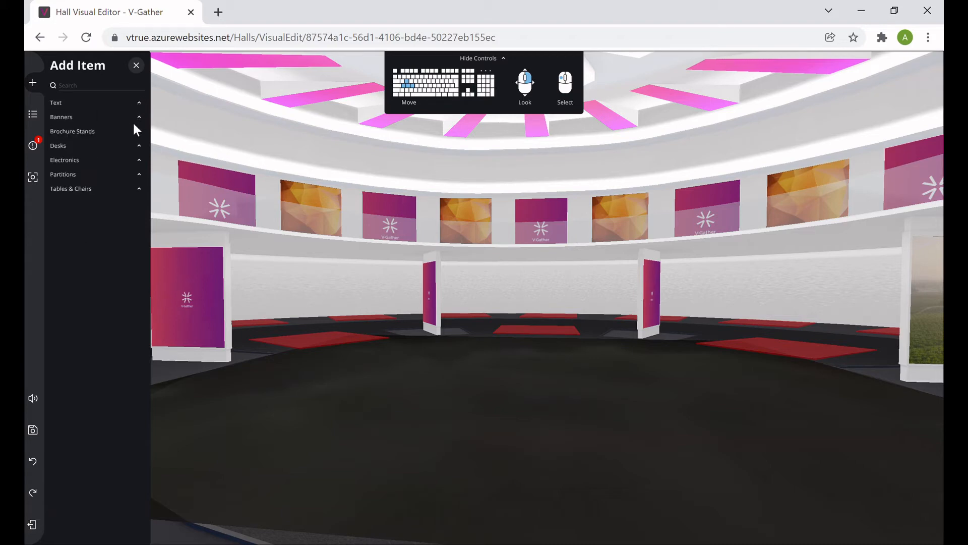
Step: Expand and collapse Banners, Brochure Stands, Desks, Electronics, Partitions and Tables & Chairs in turn
click(140, 118)
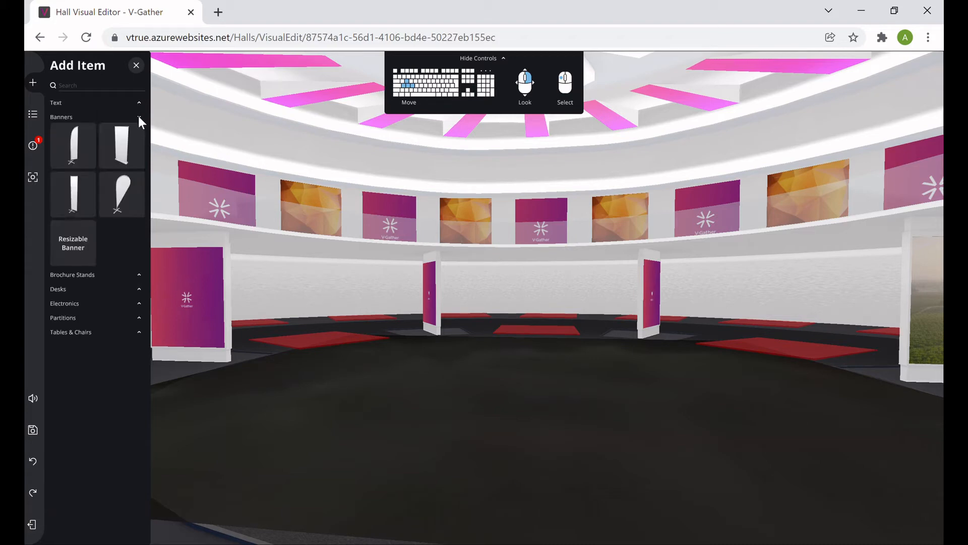
click(139, 118)
click(140, 132)
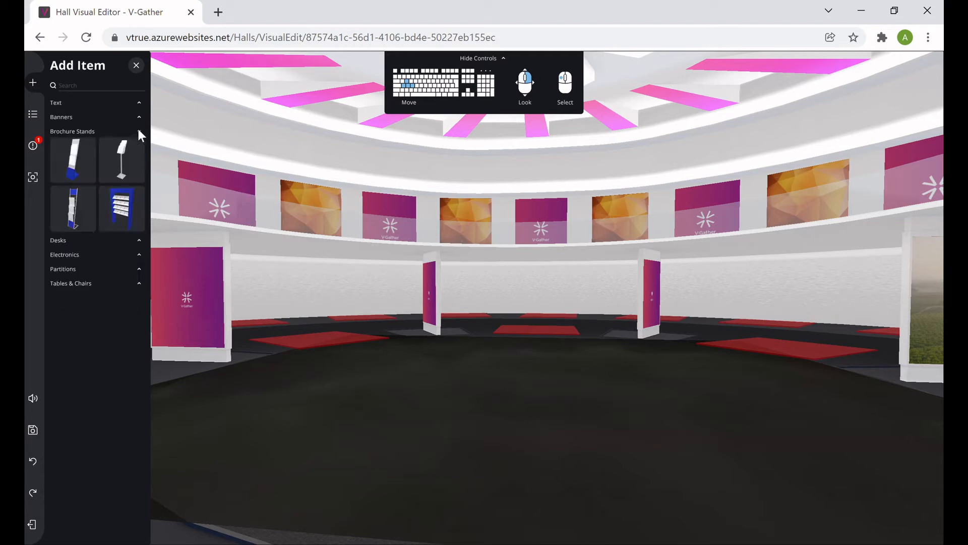
click(140, 132)
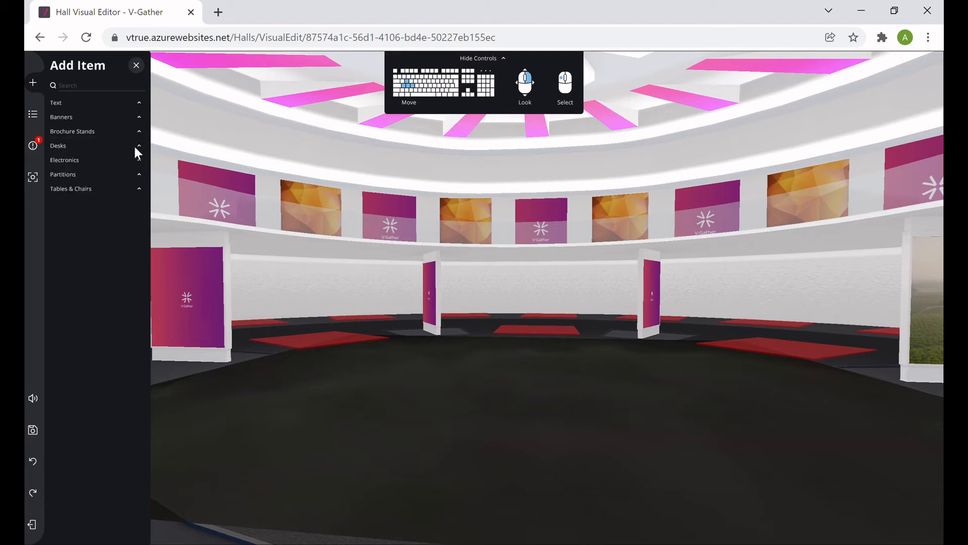
click(138, 147)
click(138, 147)
click(138, 159)
click(138, 160)
click(138, 174)
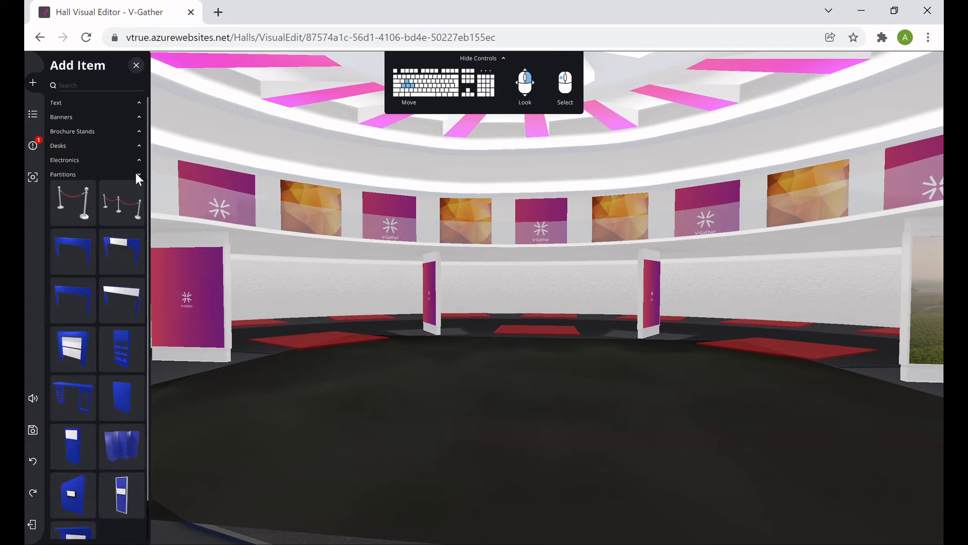
click(137, 174)
click(138, 188)
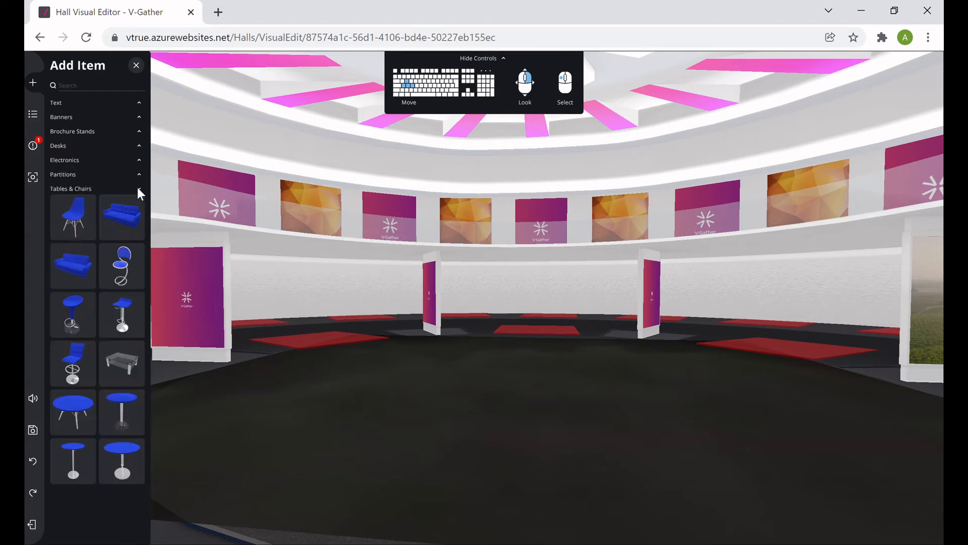
click(137, 188)
click(137, 188)
click(139, 188)
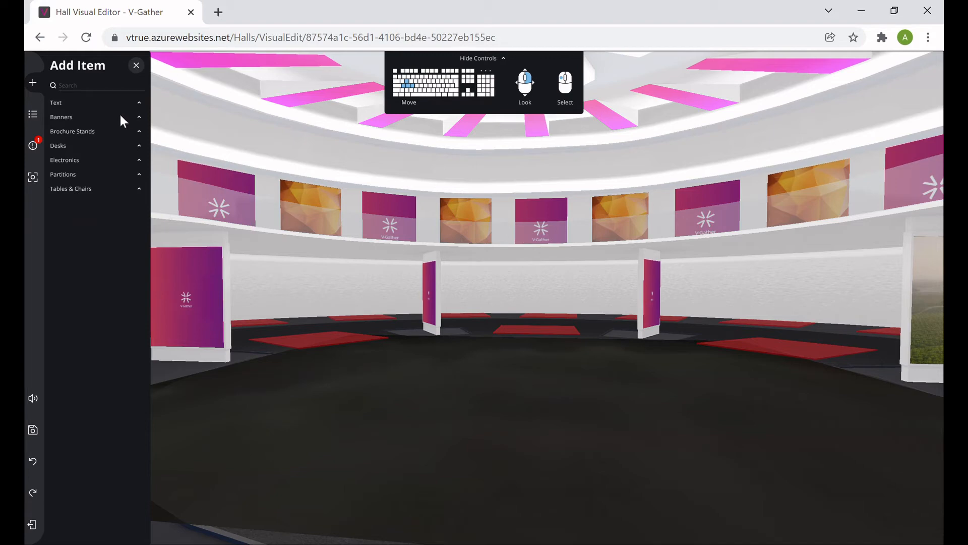
Step: Place a rollup banner in the centre of the hall floor, rotated to 150°
click(139, 118)
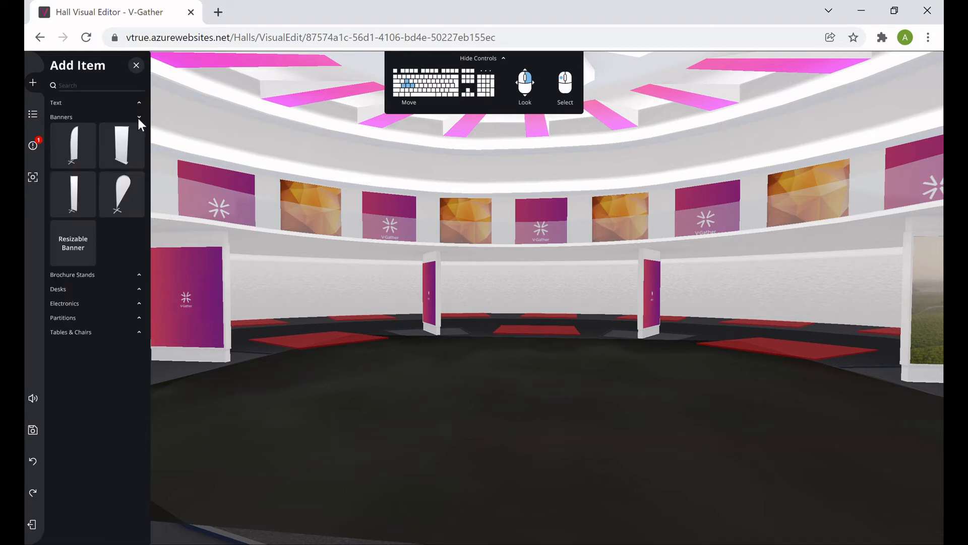
drag(132, 145, 481, 450)
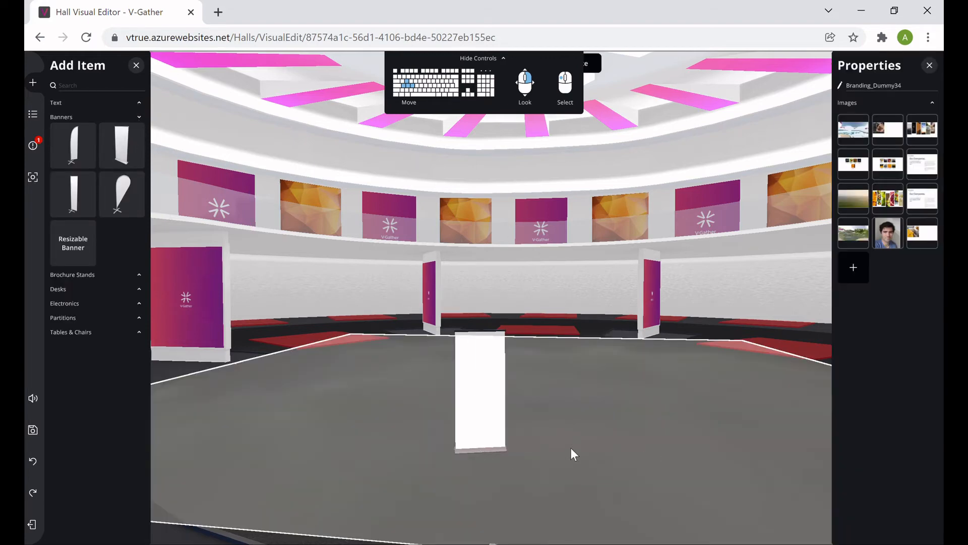
click(484, 413)
mouse_move(477, 416)
mouse_down()
mouse_move(612, 415)
mouse_move(464, 421)
mouse_move(378, 384)
mouse_move(590, 467)
mouse_move(569, 386)
mouse_move(363, 430)
mouse_move(419, 392)
mouse_move(582, 316)
mouse_move(628, 455)
mouse_move(430, 415)
mouse_move(483, 414)
mouse_move(497, 432)
mouse_move(478, 409)
mouse_up()
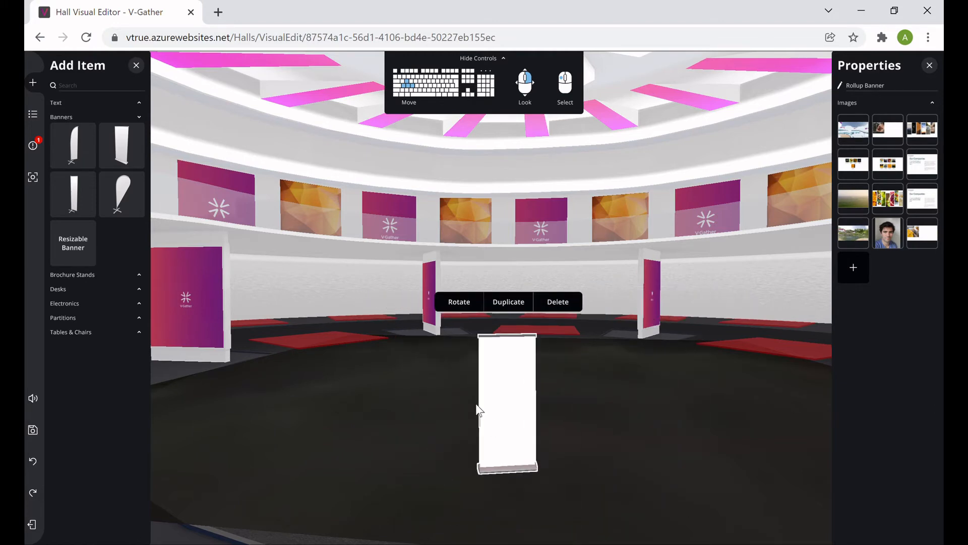
click(458, 302)
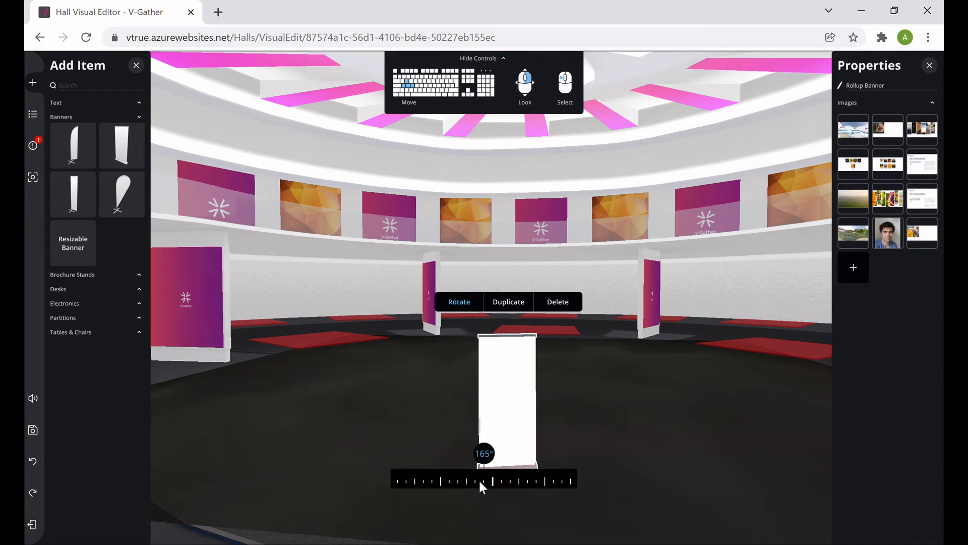
mouse_move(480, 483)
mouse_down()
mouse_move(530, 480)
mouse_move(468, 483)
mouse_up()
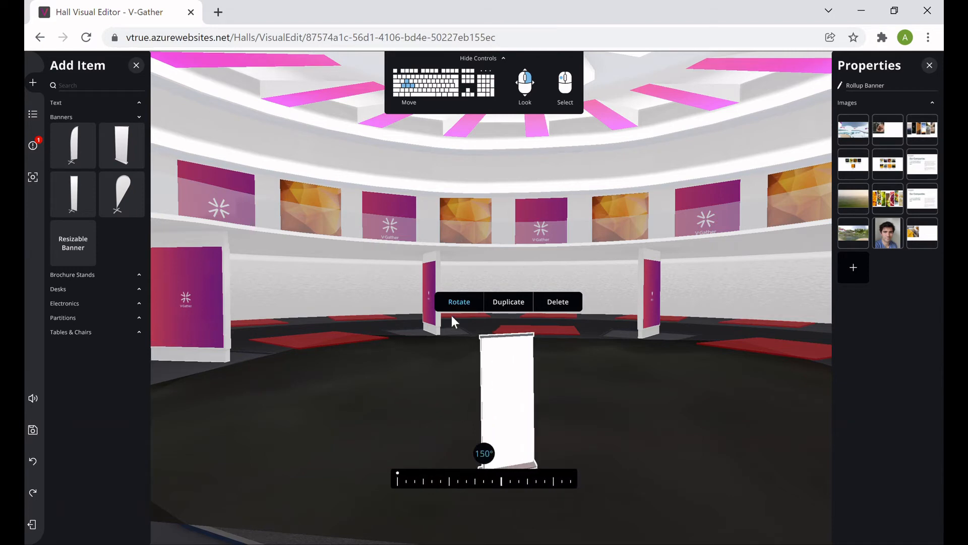
click(458, 301)
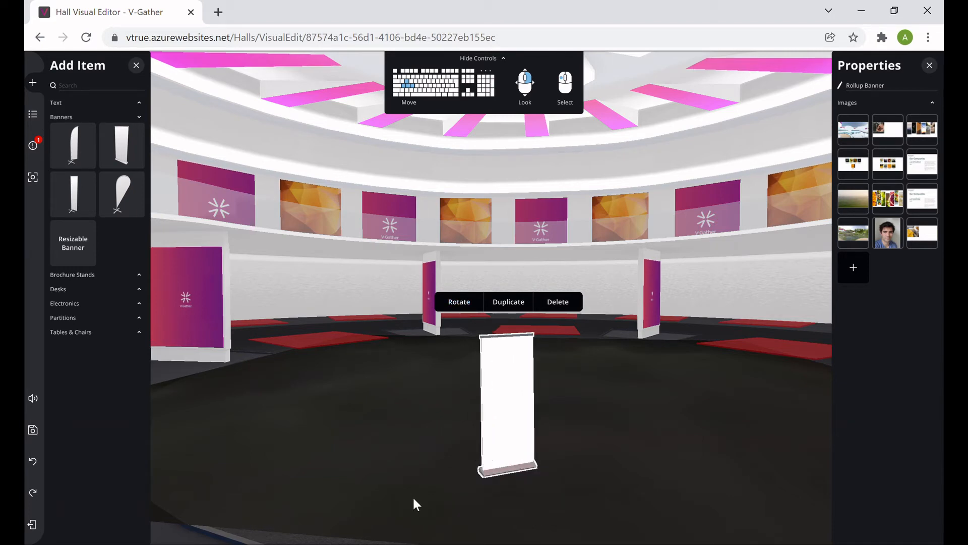
Step: Duplicate the banner, delete the copy, and reselect the original banner
click(508, 302)
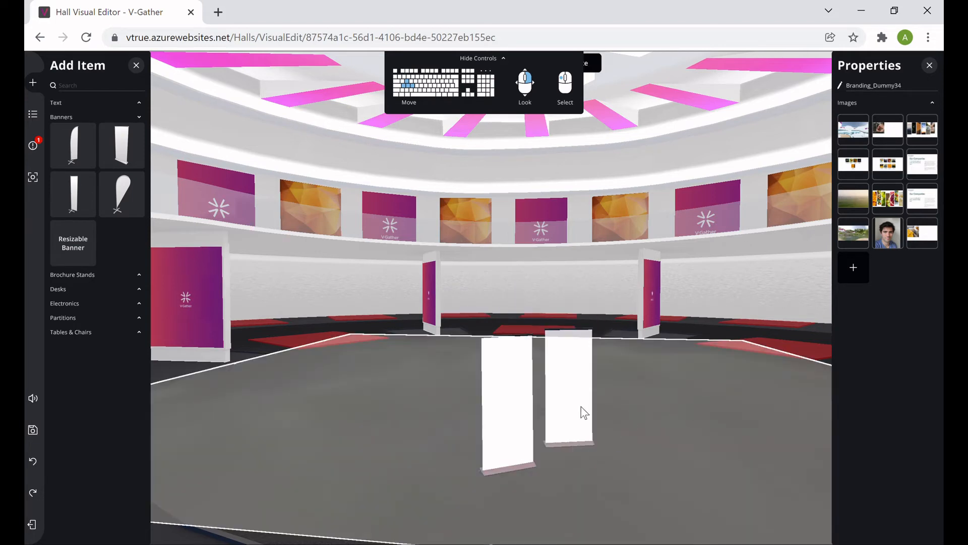
click(584, 413)
click(618, 300)
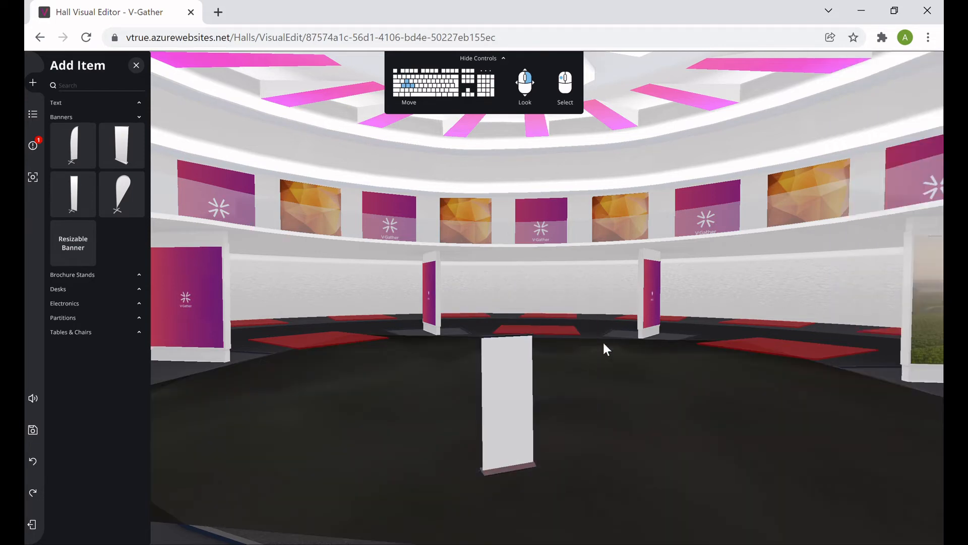
click(507, 399)
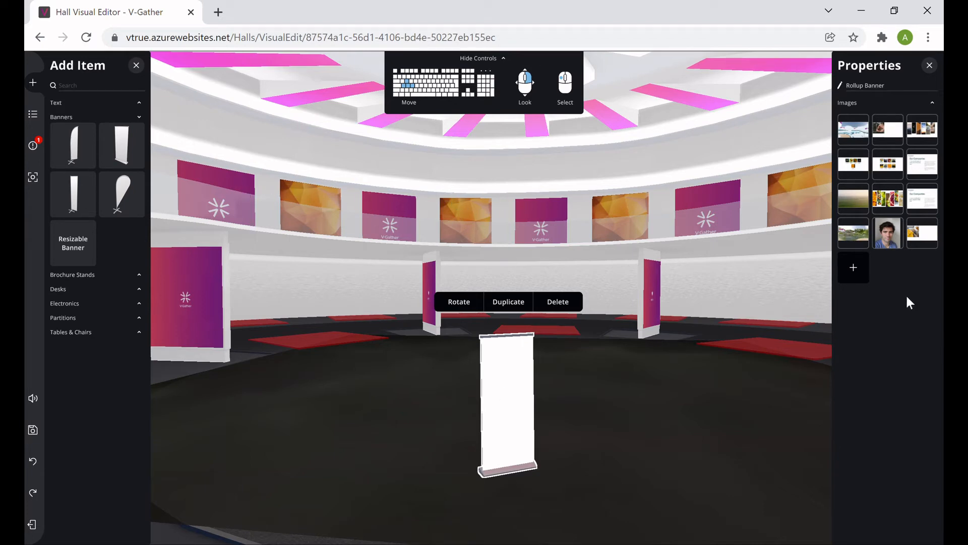
Step: Crop the wintry hall picture to its left portion and apply it to the banner
click(852, 131)
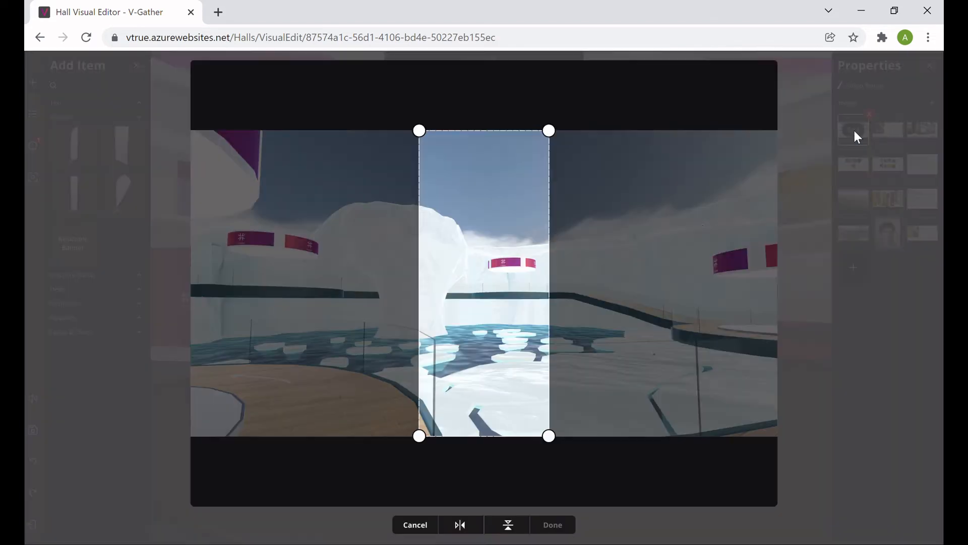
drag(479, 295, 296, 302)
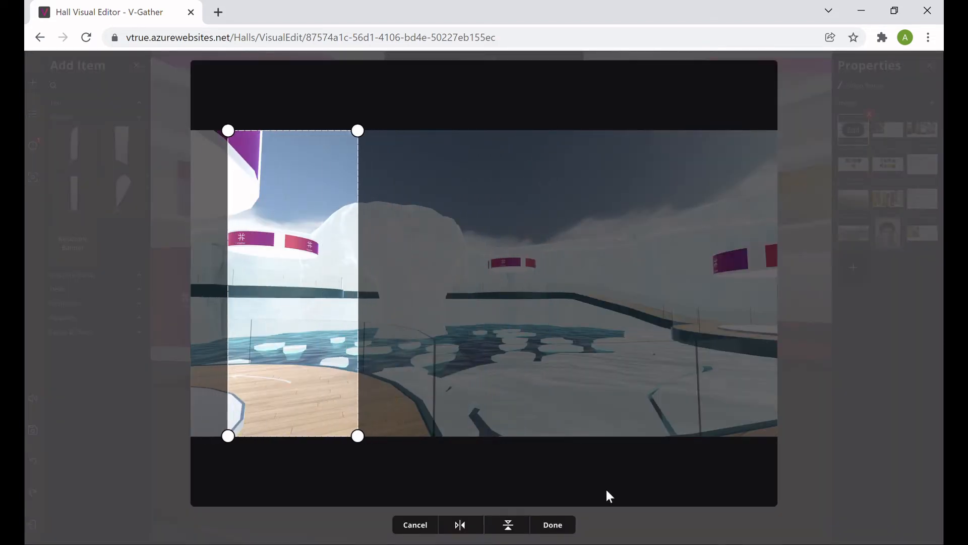
click(553, 524)
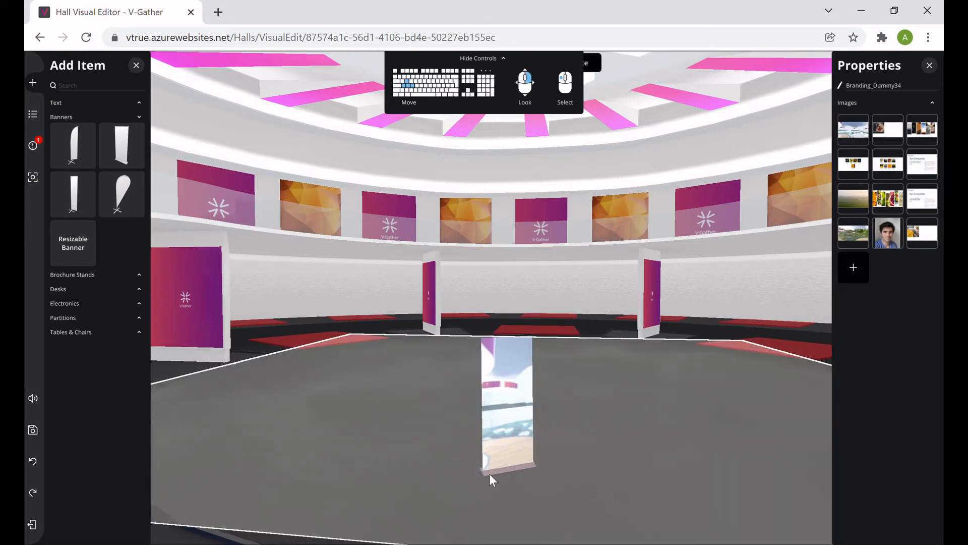
Step: Walk closer to the rollup banner to check its new graphic
key(w)
right_drag(543, 398, 568, 370)
key(w)
key(w)
key(s)
key(s)
key(s)
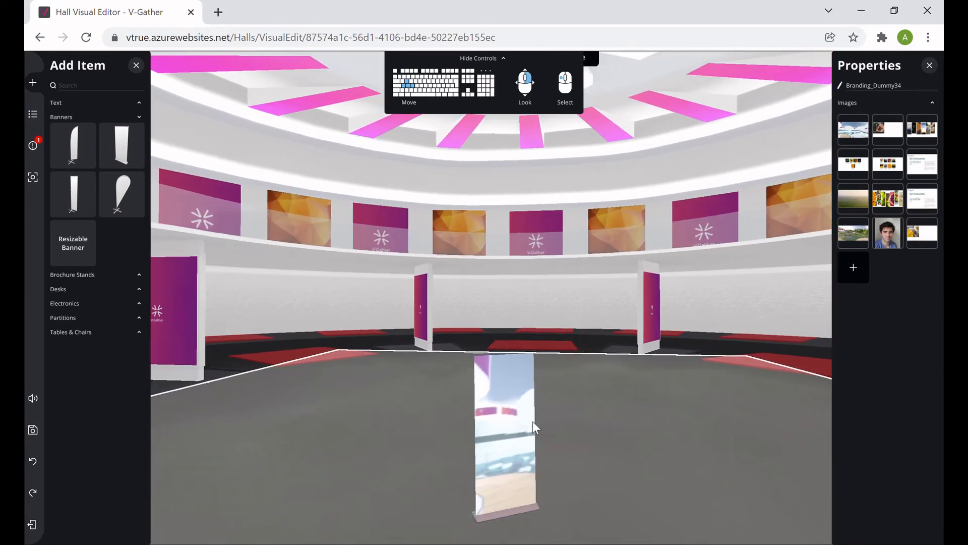
key(d)
key(w)
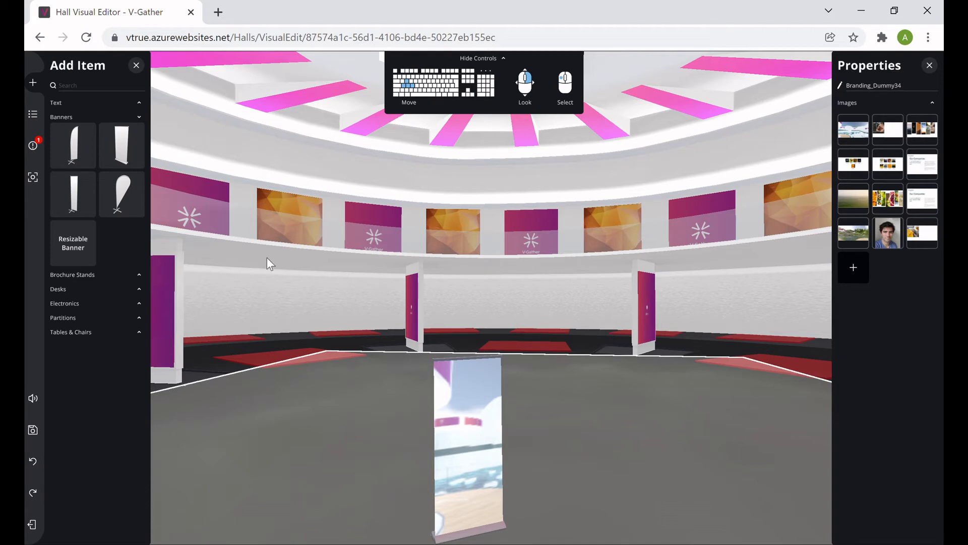
Step: Add a Medium Desk right of the banner, discarding the wrong one, with a red (#9A1C00) front panel
click(138, 117)
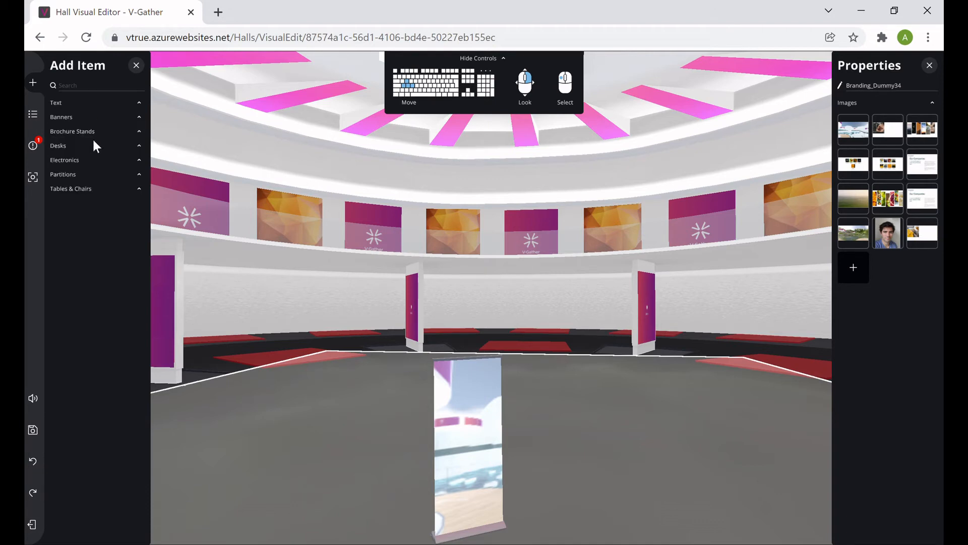
click(134, 144)
click(75, 222)
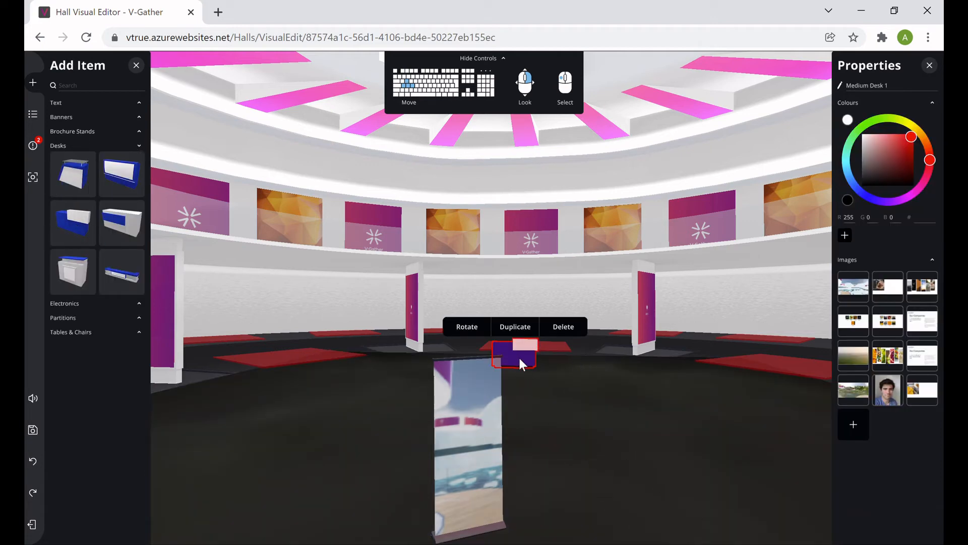
click(570, 326)
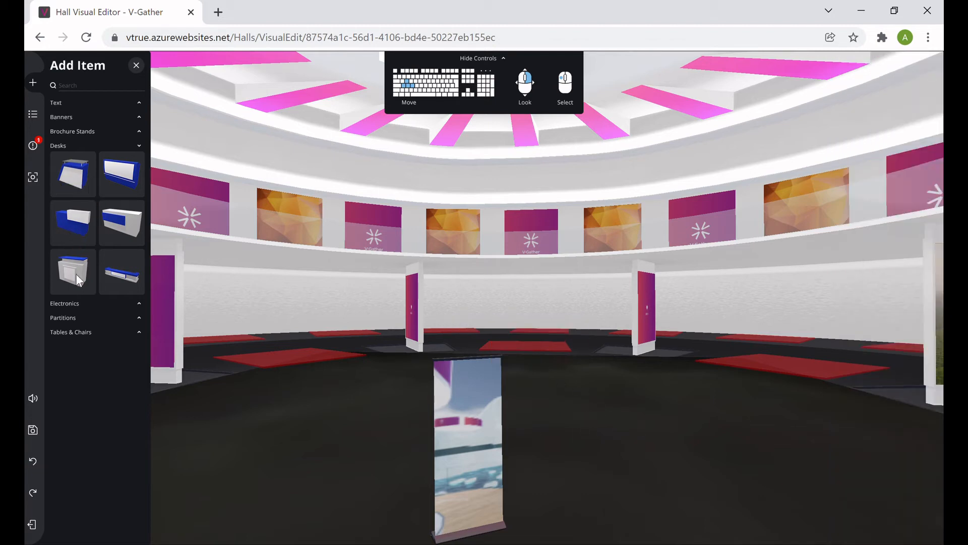
click(119, 219)
drag(580, 432, 659, 479)
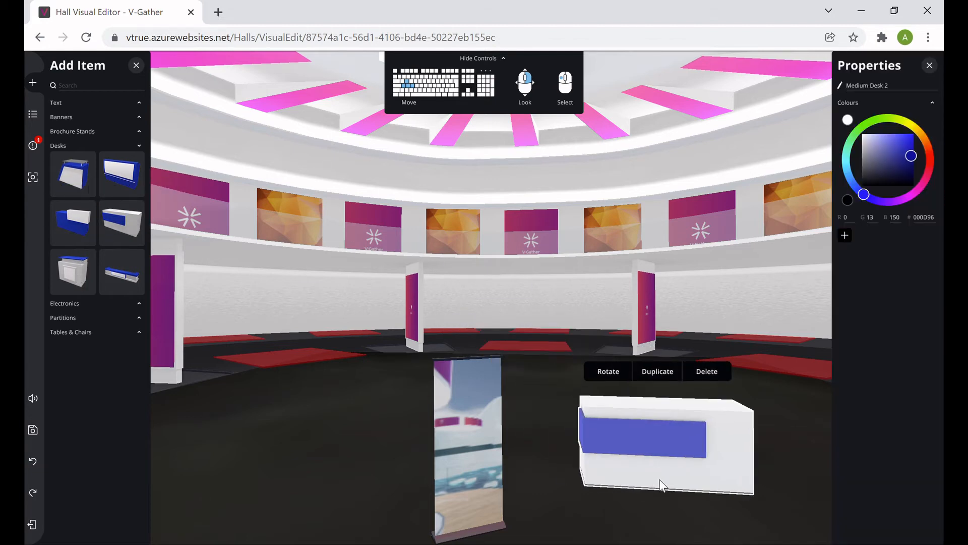
drag(908, 158, 939, 156)
click(928, 162)
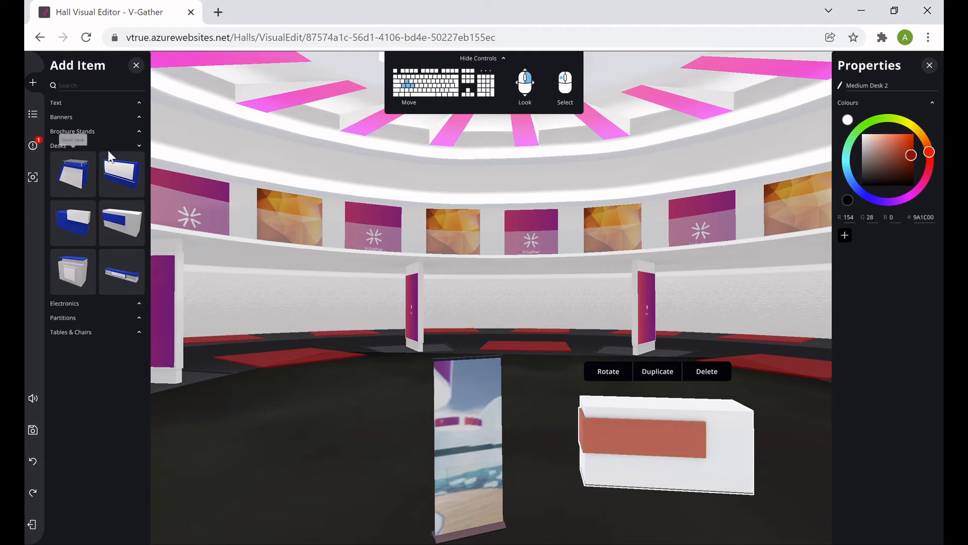
Step: Reframe the view closer to the banner and desk
click(138, 145)
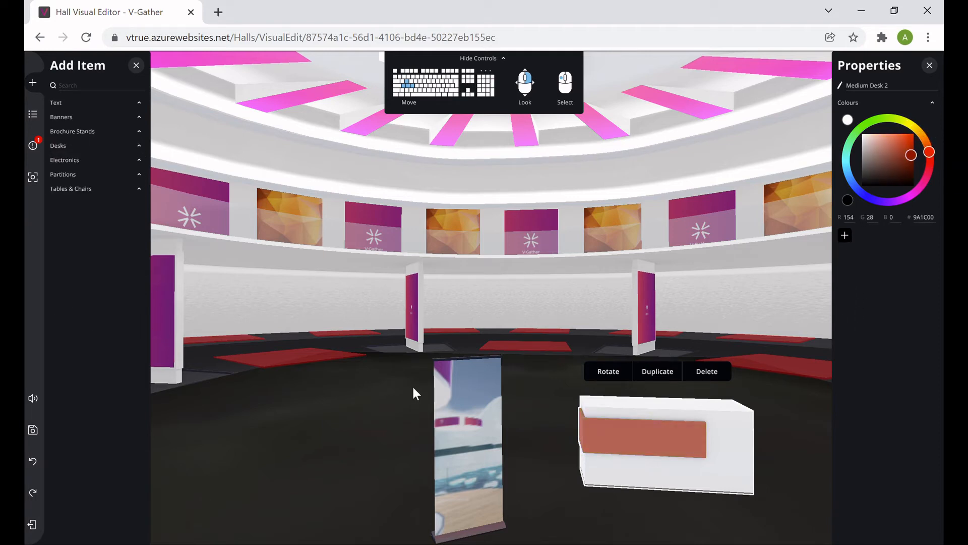
key(s)
right_drag(422, 389, 419, 396)
key(w)
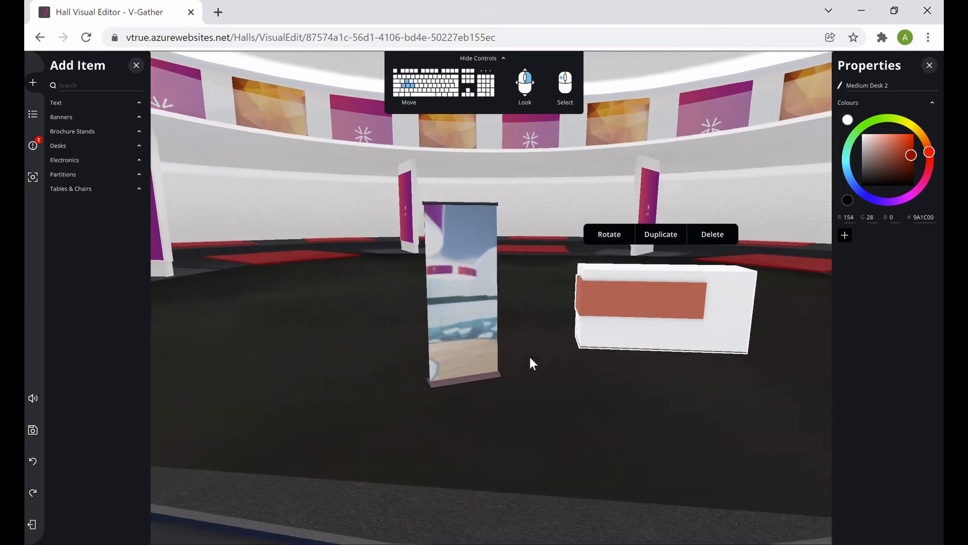
key(w)
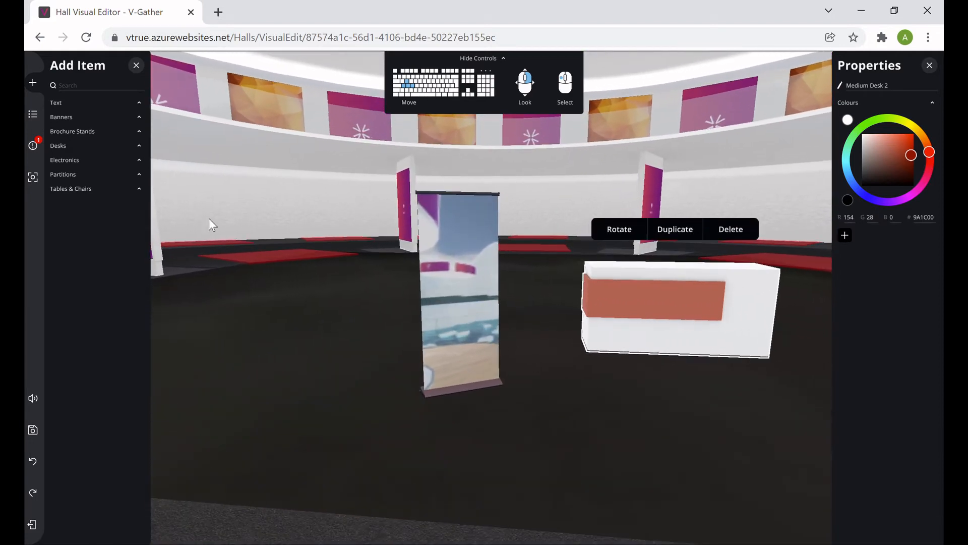
Step: Place a Tablet Stand in front of the rollup banner and rotate it to 150°
click(138, 161)
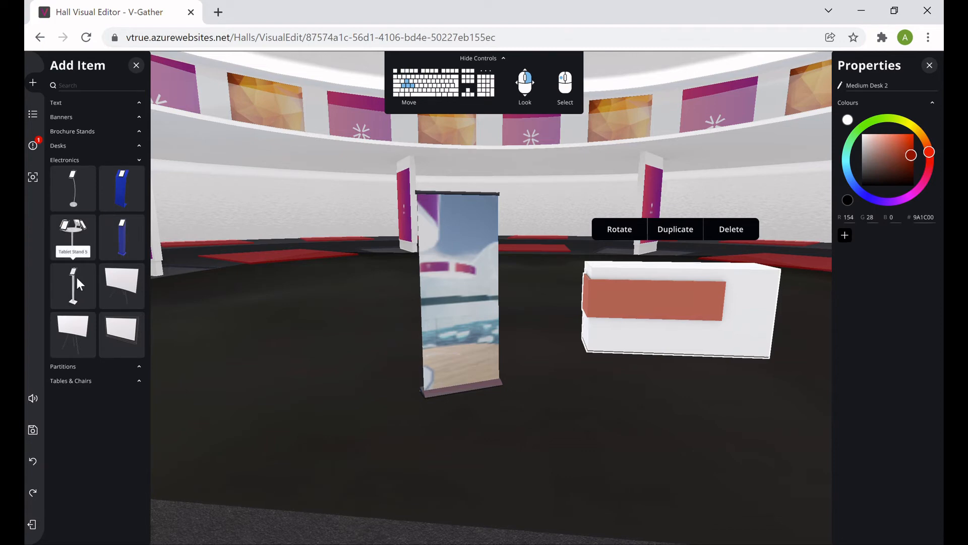
drag(76, 277, 495, 480)
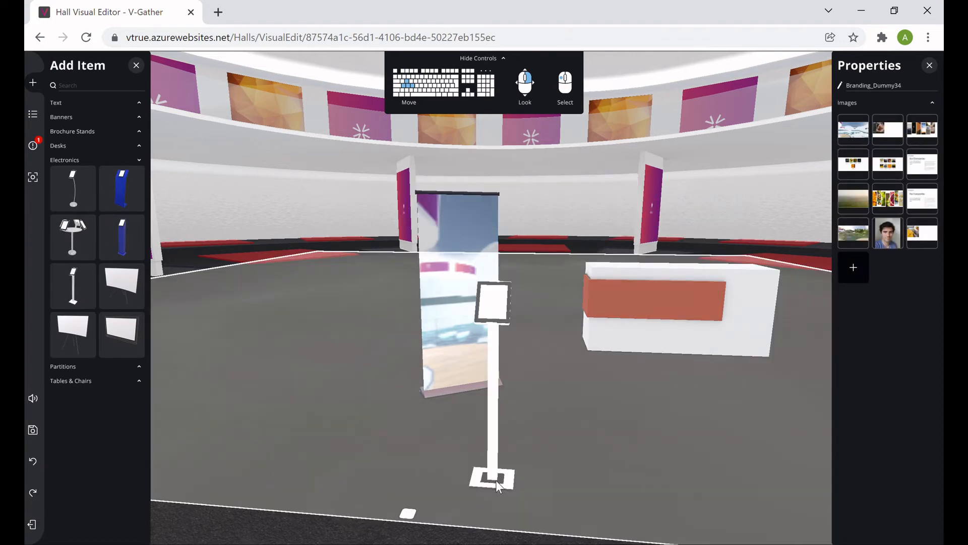
click(485, 307)
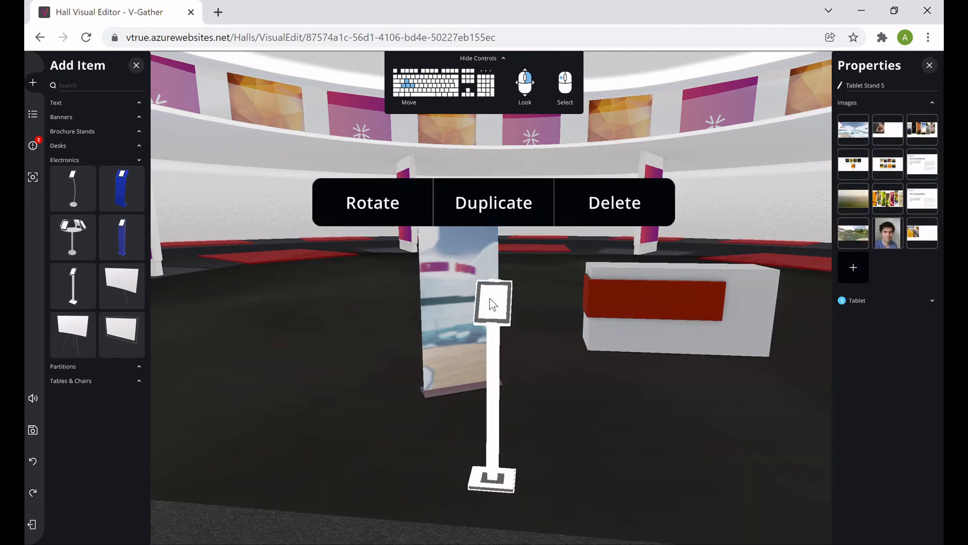
click(353, 222)
mouse_move(488, 480)
mouse_down()
mouse_move(519, 478)
mouse_move(468, 478)
mouse_move(490, 479)
mouse_up()
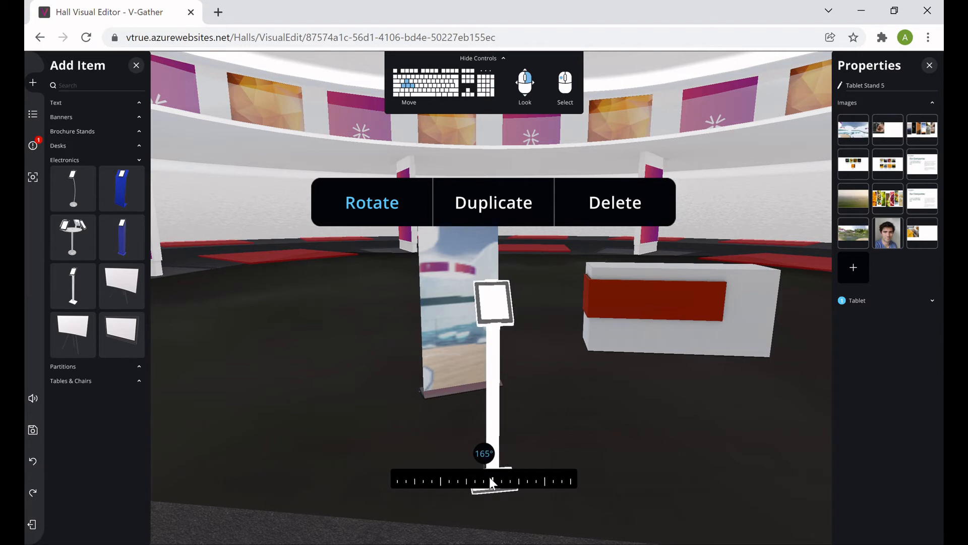
click(364, 205)
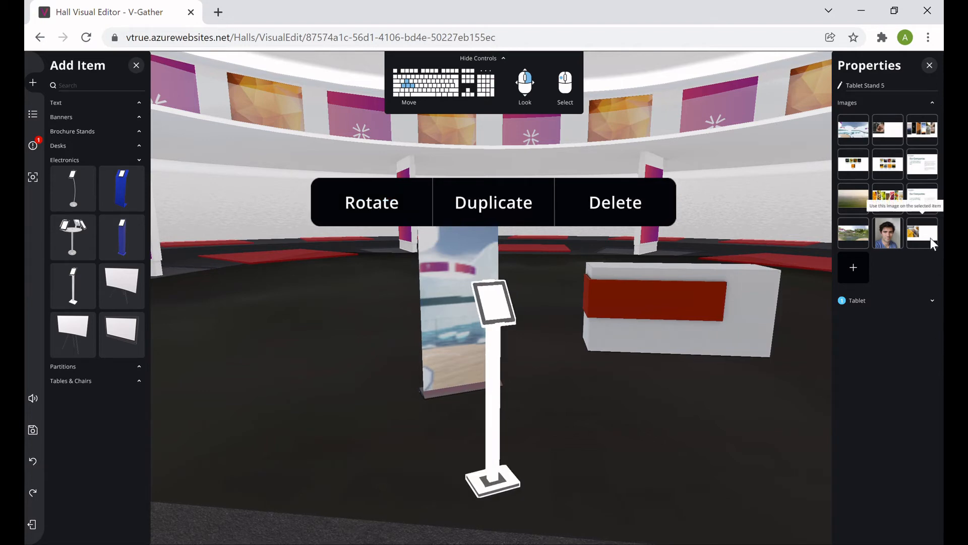
Step: Show the portrait photo on Tablet Stand 5, set its action to URL, and open a new tab
click(891, 234)
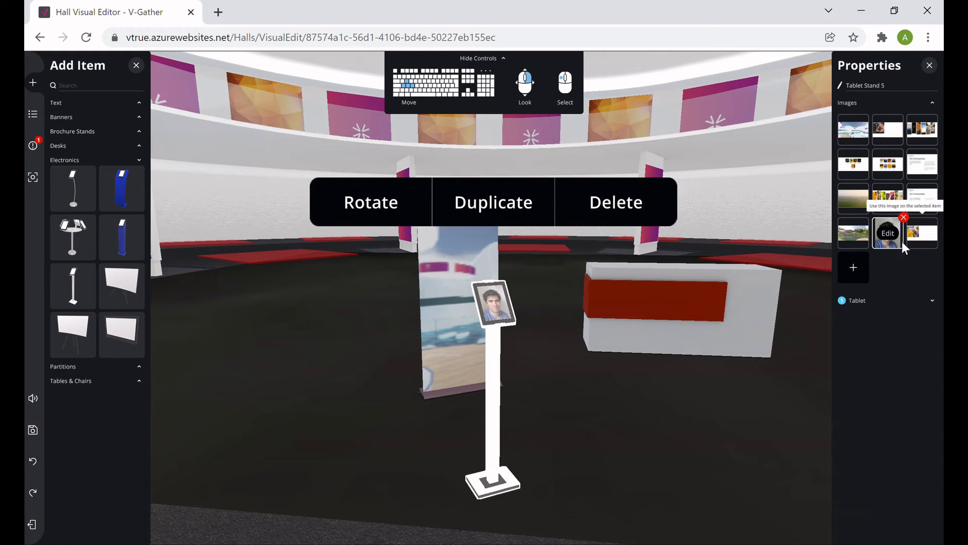
click(869, 299)
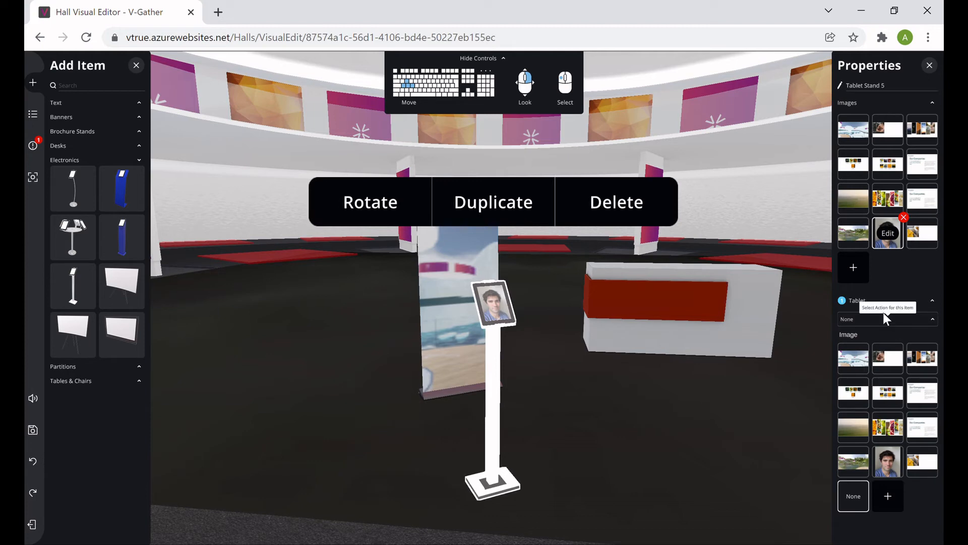
click(928, 317)
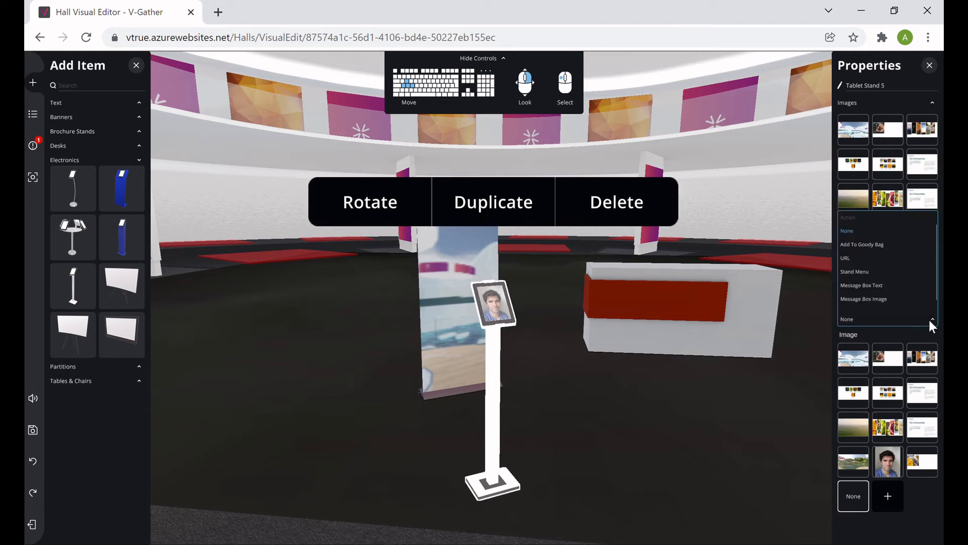
click(847, 258)
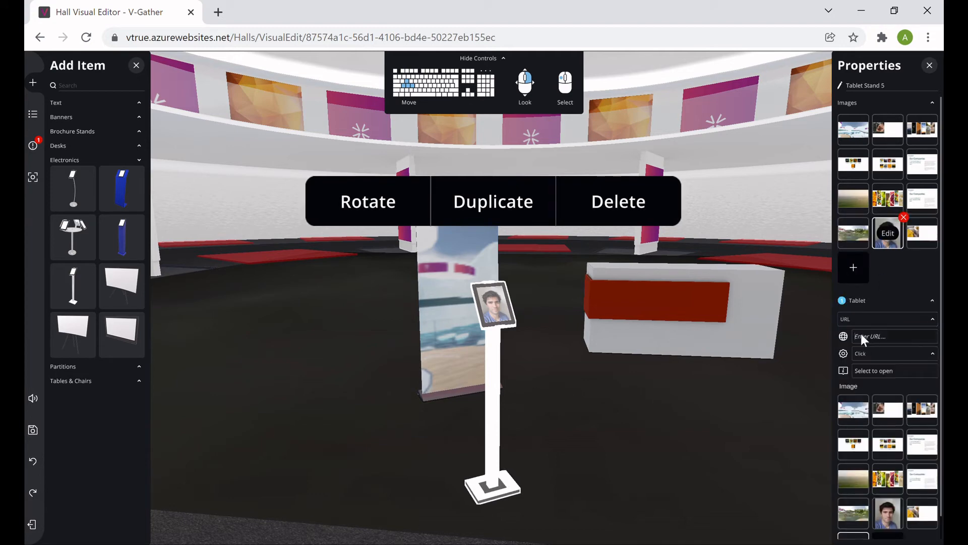
click(218, 12)
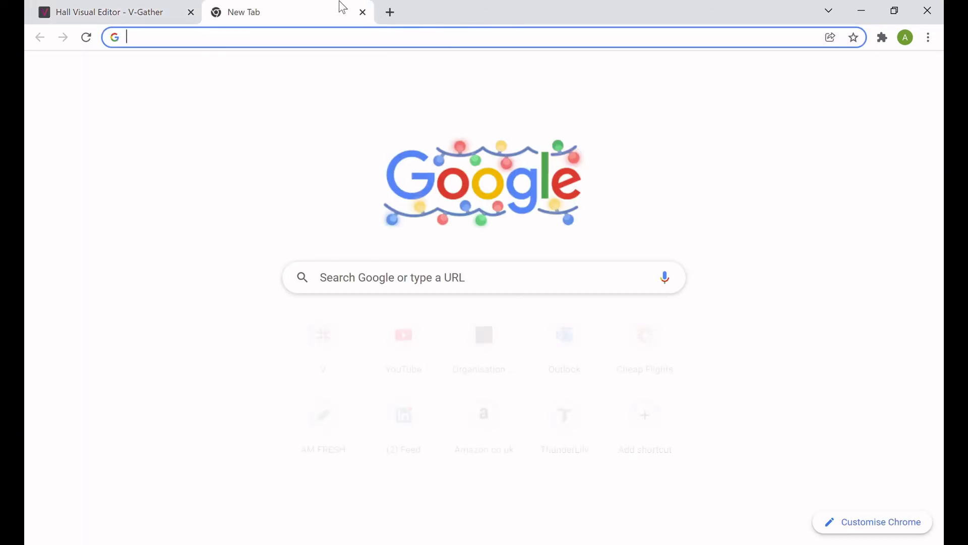
Step: Load v-gather.com, copy its address, and return to the Hall Visual Editor tab
text(v-g)
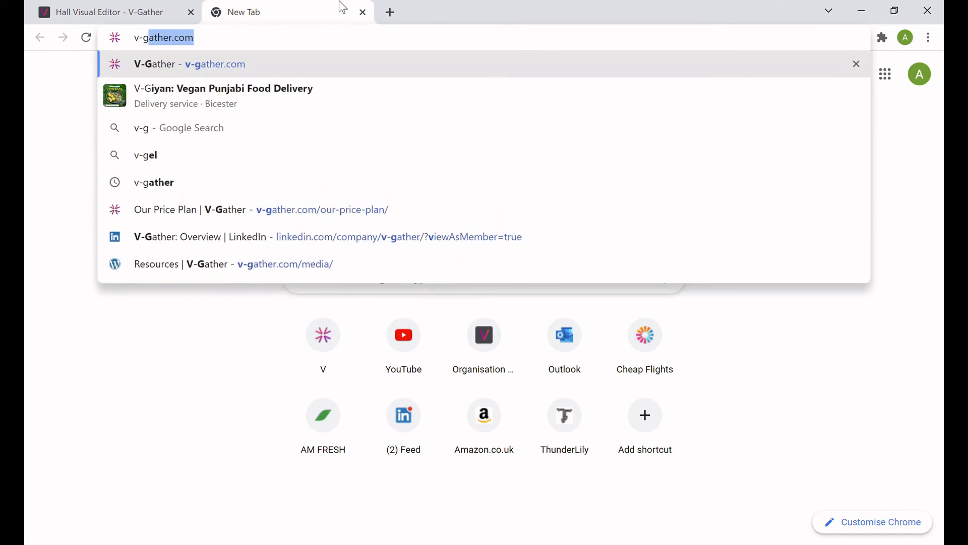
key(Return)
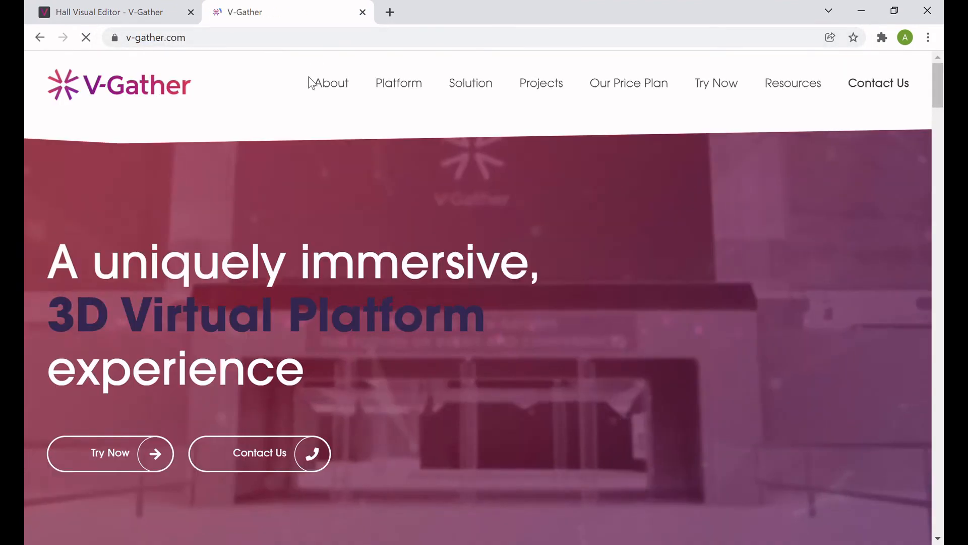
click(144, 38)
key(ctrl+c)
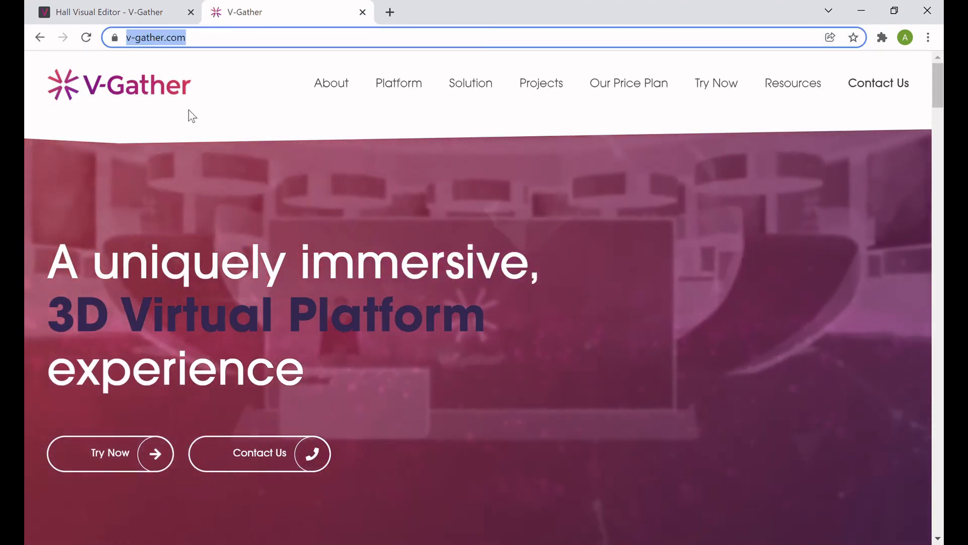
click(136, 13)
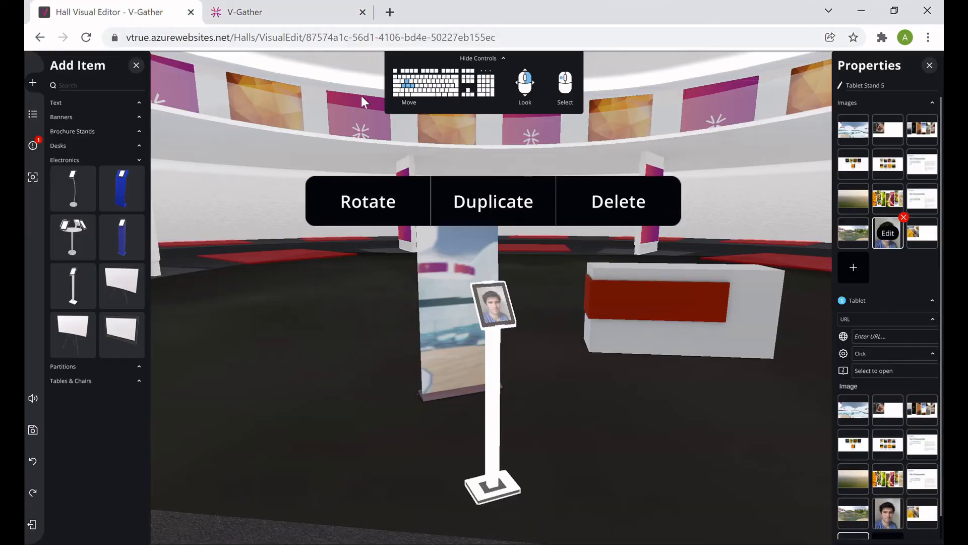
click(868, 337)
key(ctrl+v)
click(909, 352)
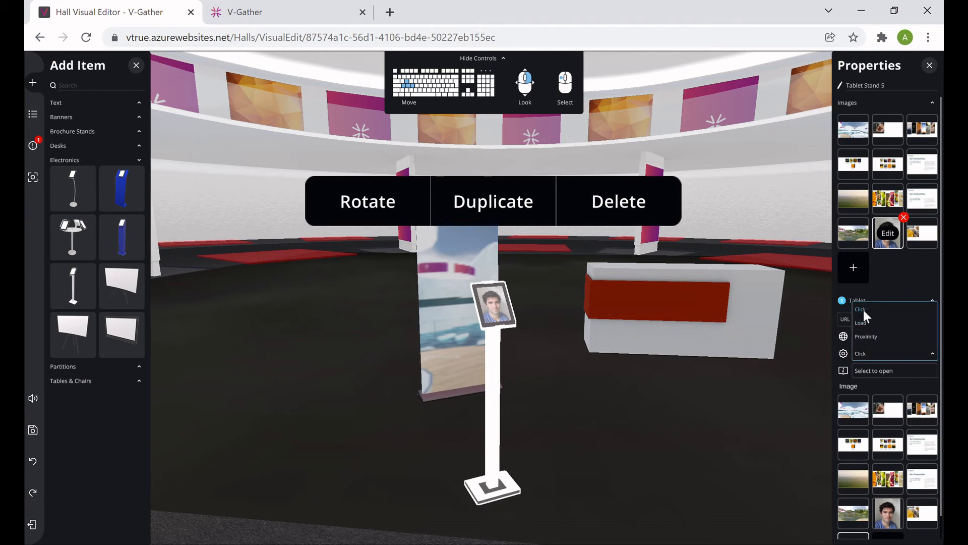
click(784, 398)
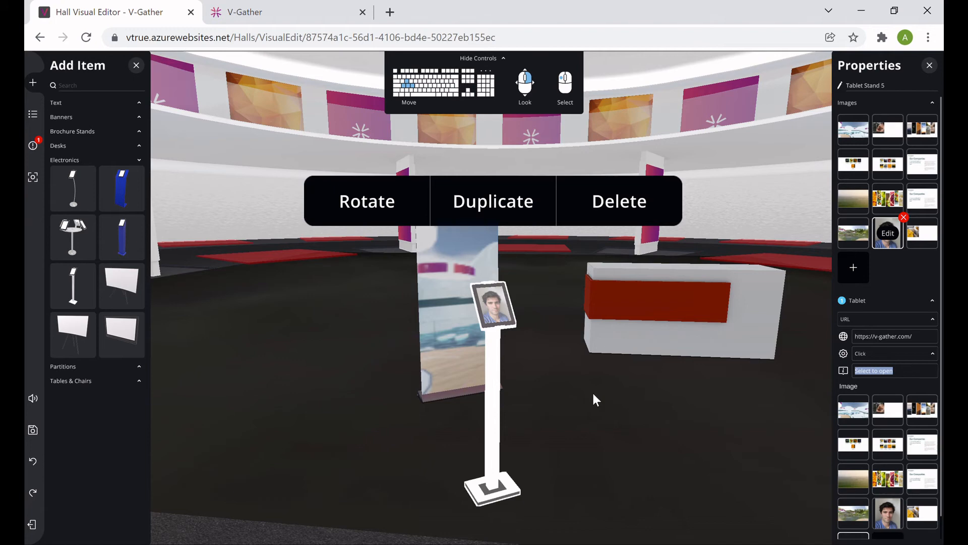
text(Click)
text( Here)
text(biste)
click(820, 390)
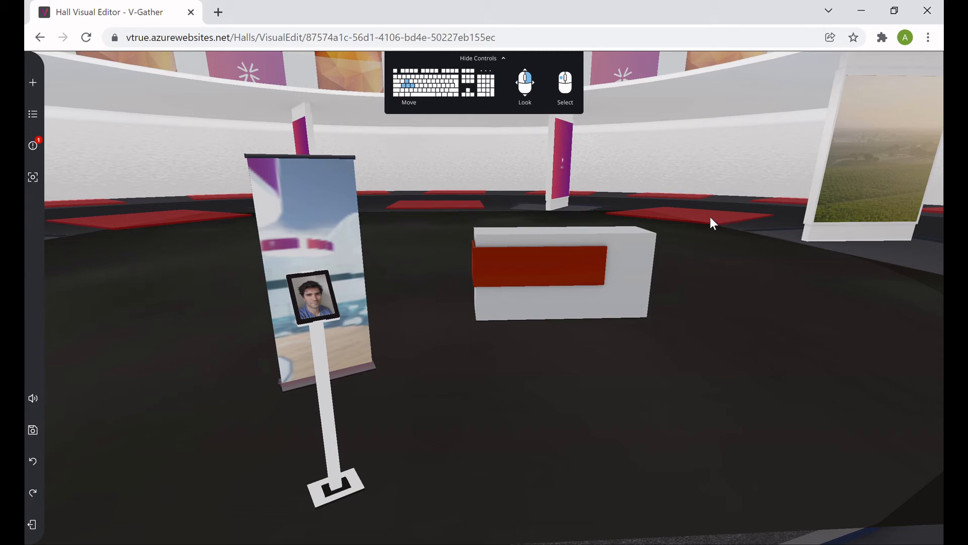
Step: Place a Curved TV easel in front of the desk, turn it to 195°, and start adding a video
click(33, 83)
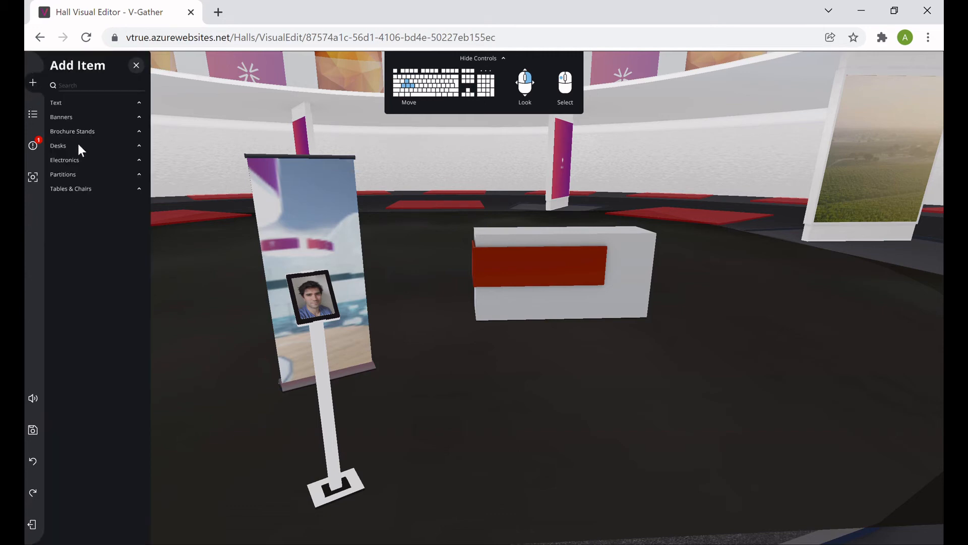
click(140, 161)
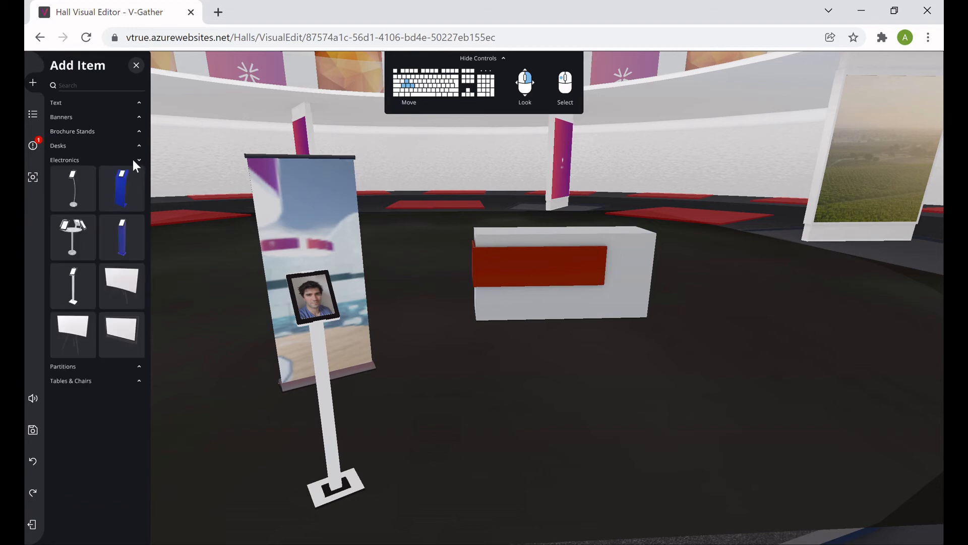
drag(75, 331, 581, 434)
click(485, 138)
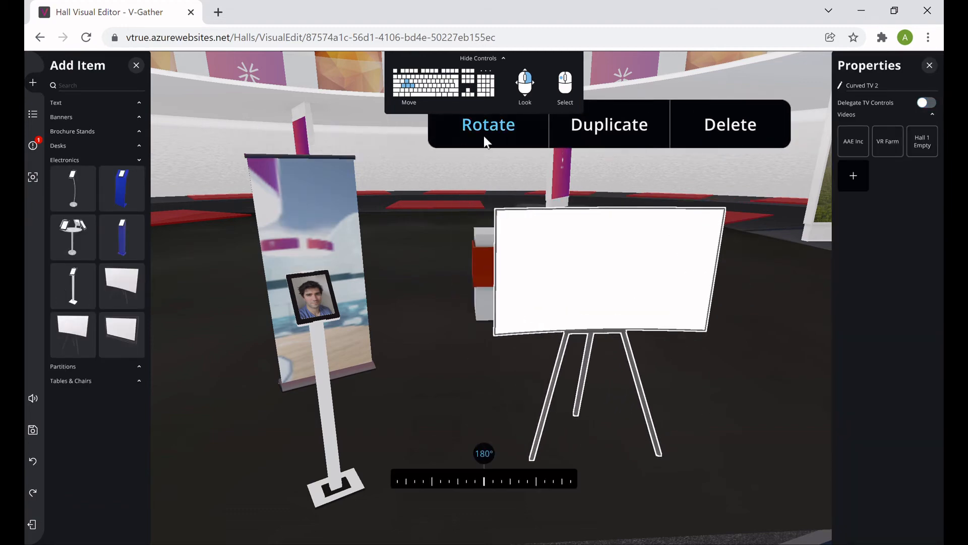
drag(501, 480, 488, 484)
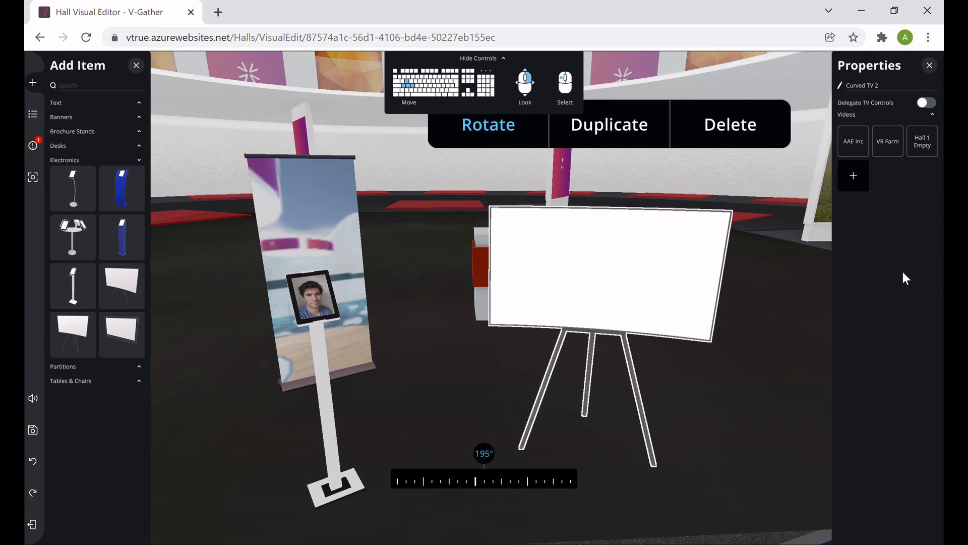
click(856, 182)
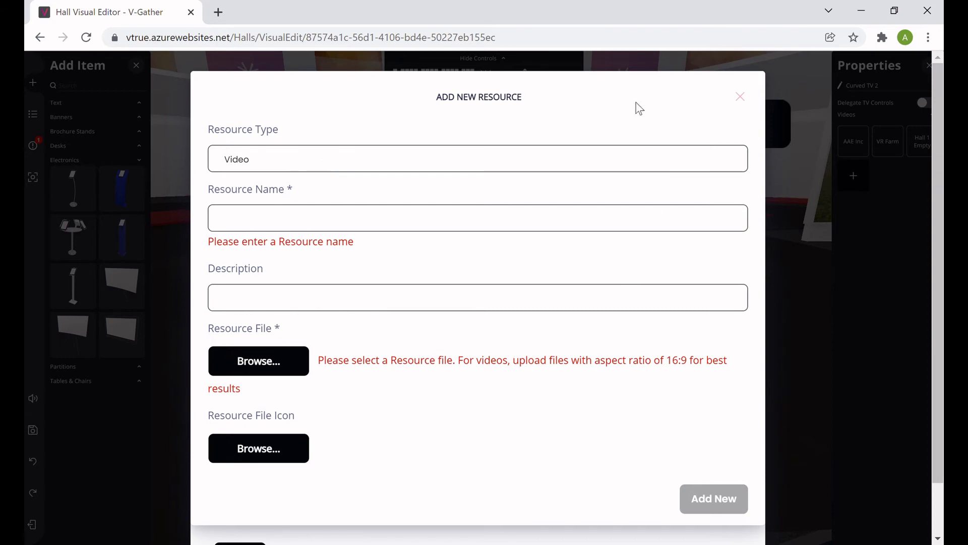
Step: Assign the VR Farm video to Curved TV 2 and switch on Delegate TV Controls
click(740, 97)
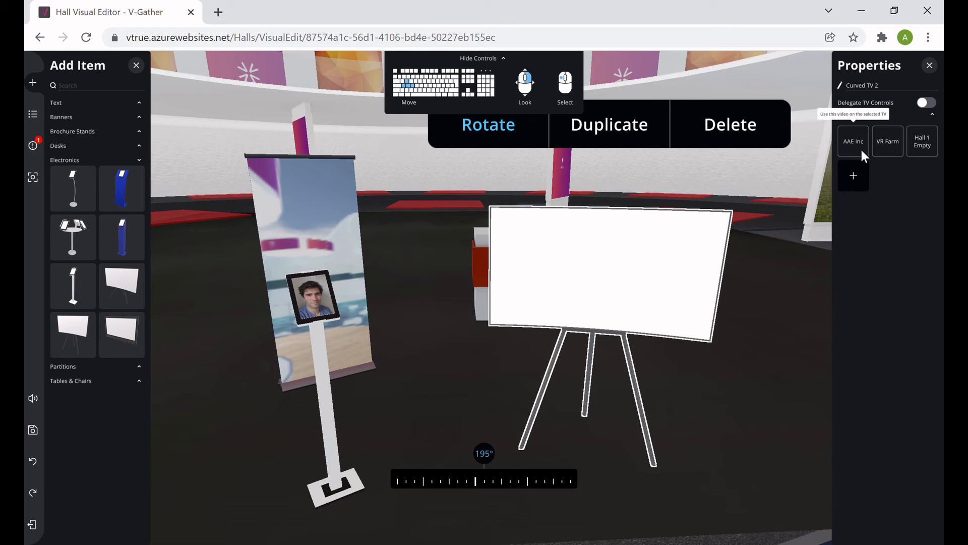
click(921, 146)
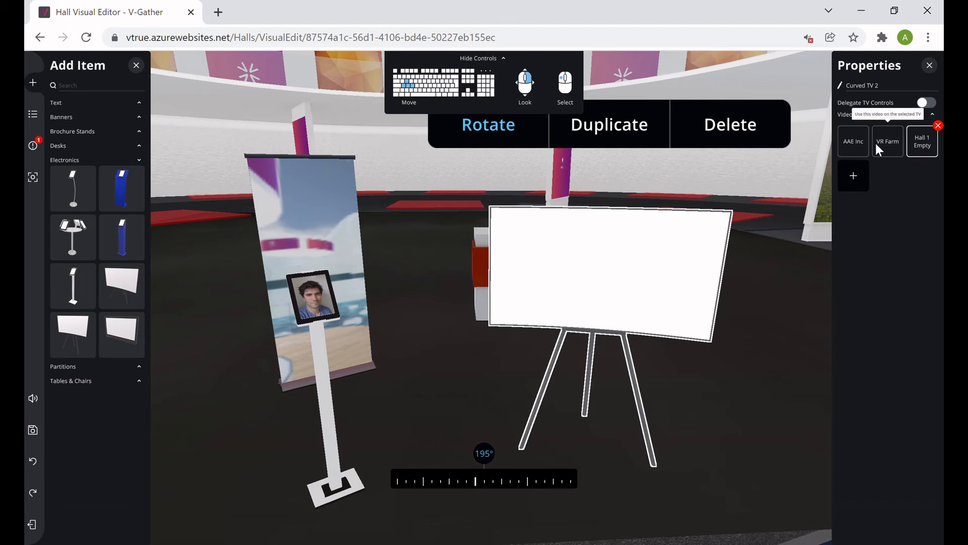
click(888, 143)
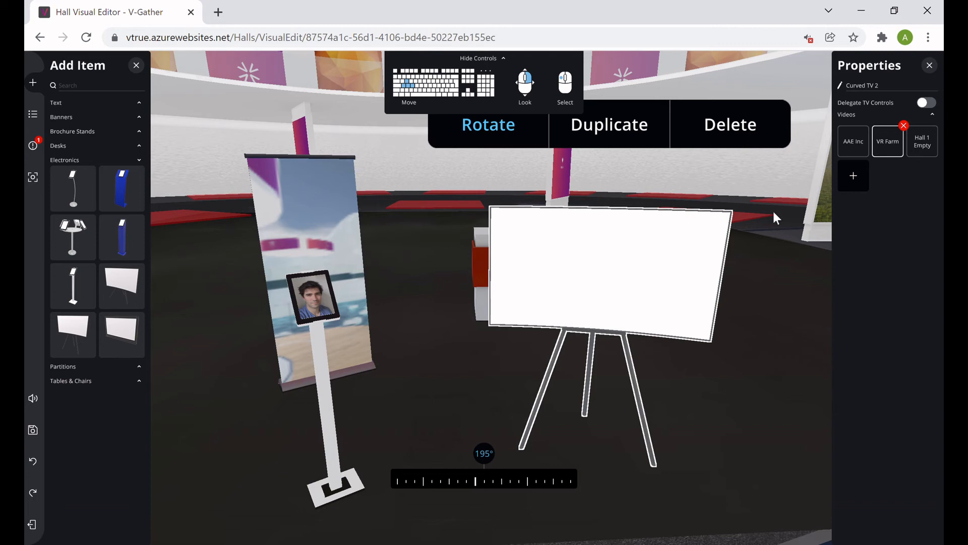
click(926, 102)
click(929, 65)
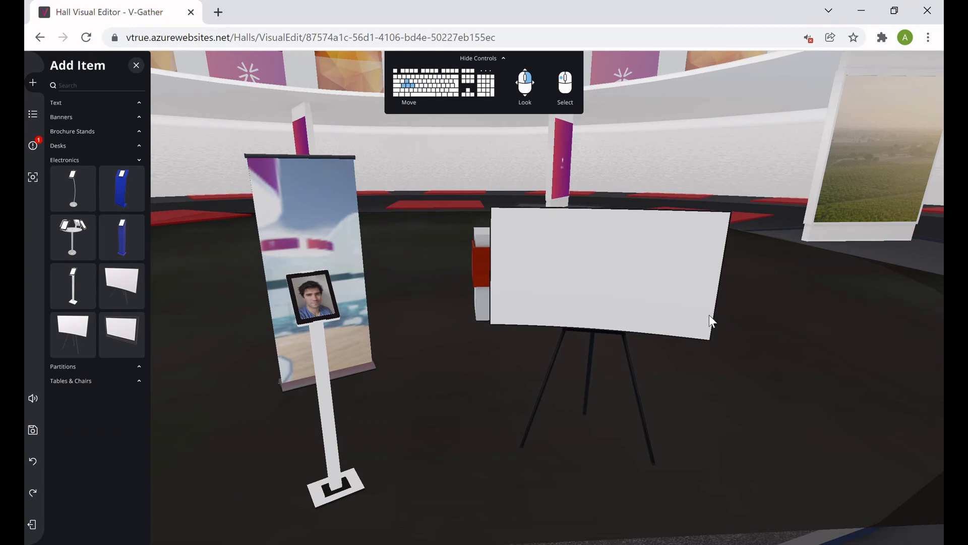
Step: Back away to view the whole stand, save its layout, and exit the stand editor
key(s)
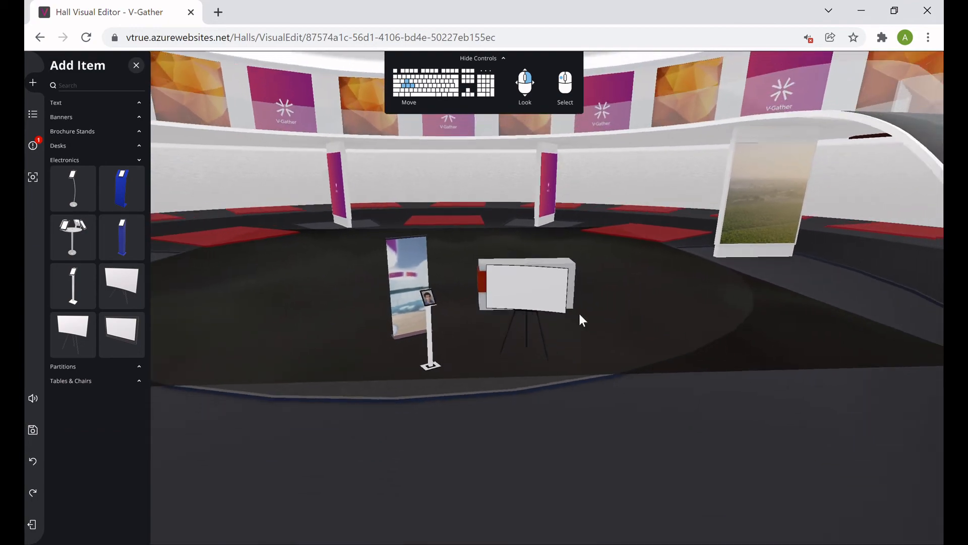
mouse_move(578, 313)
right_down()
mouse_move(470, 297)
mouse_move(734, 301)
mouse_move(565, 301)
right_up()
key(w)
key(w)
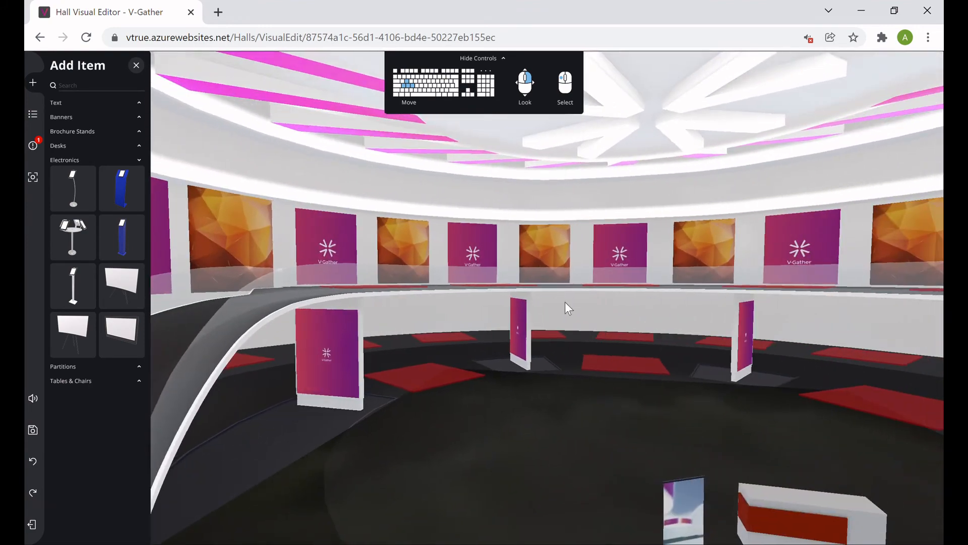
key(s)
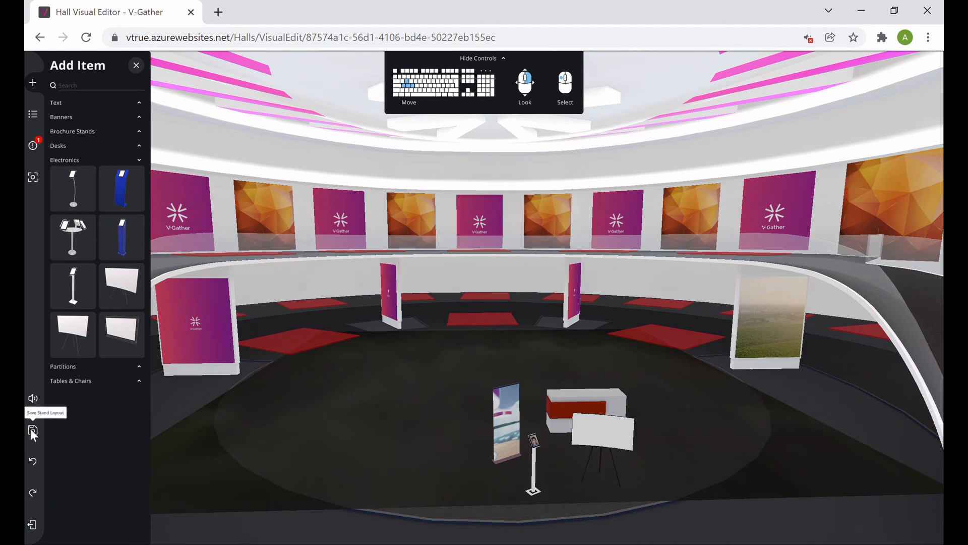
click(31, 430)
click(499, 331)
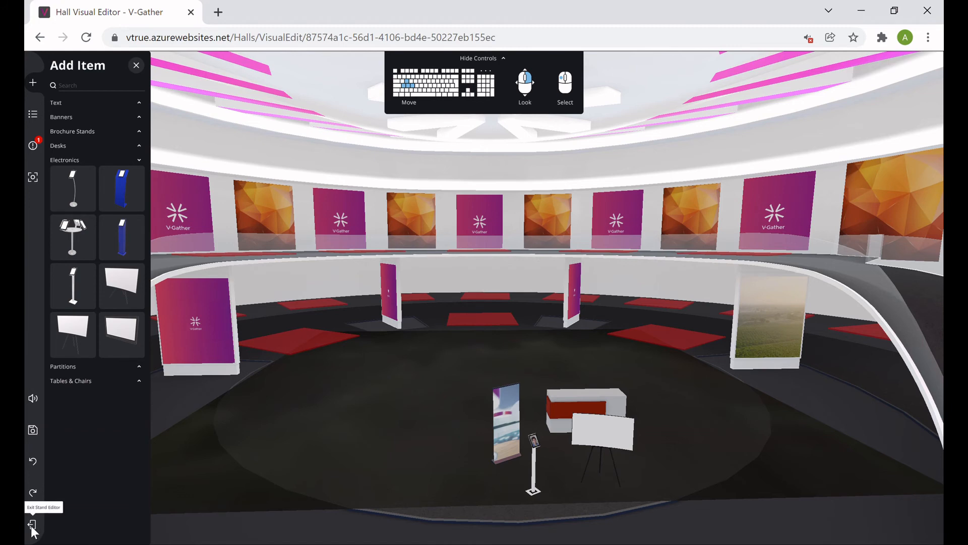
click(32, 525)
click(509, 334)
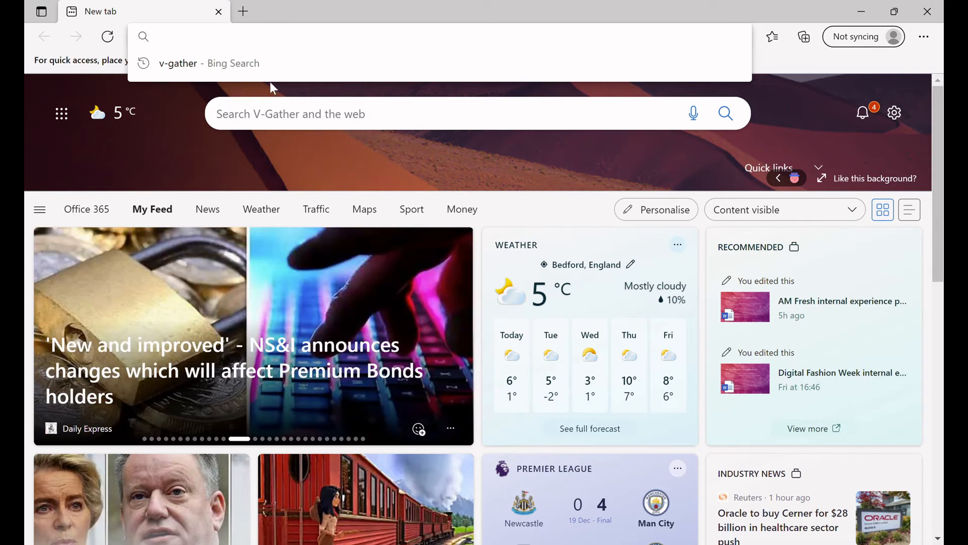
Step: Paste the delegate Visit URL into Edge's address bar and load the page
text(https://vtrue.azurewebsites.net/Visit/6c3c0104-5a48-4d48-855f-a867e63e8fbc)
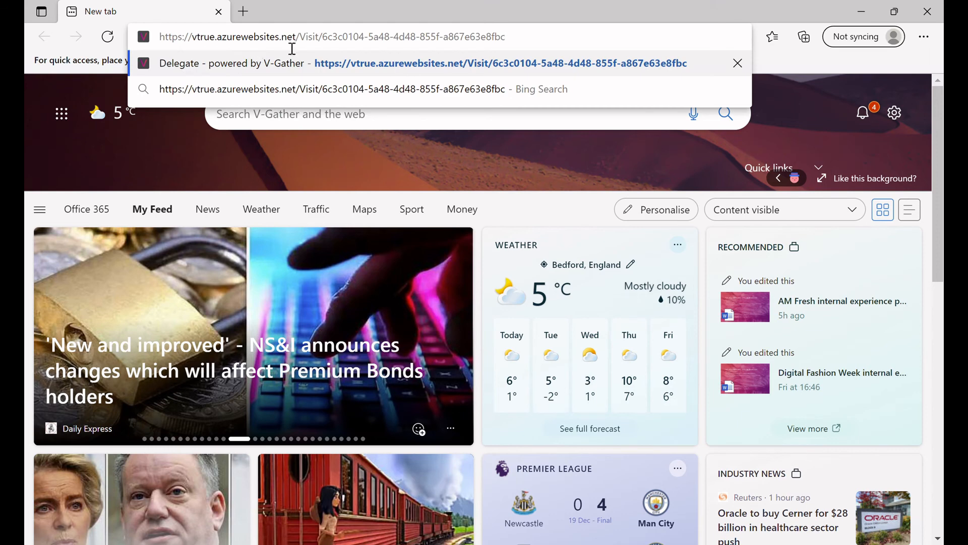
key(Return)
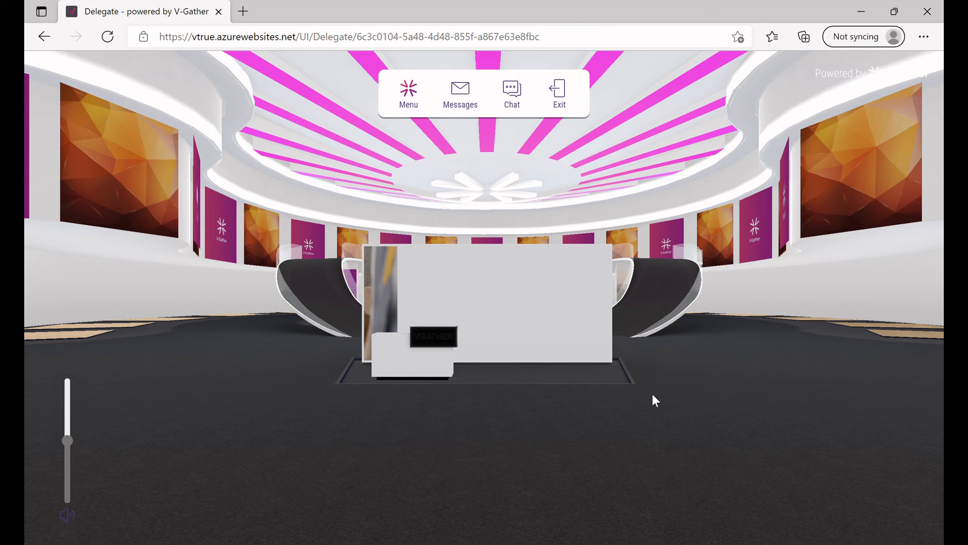
Step: Walk from the lobby through the tunnel into the Round Hall up to the tablet kiosk and easel TV
drag(659, 398, 785, 377)
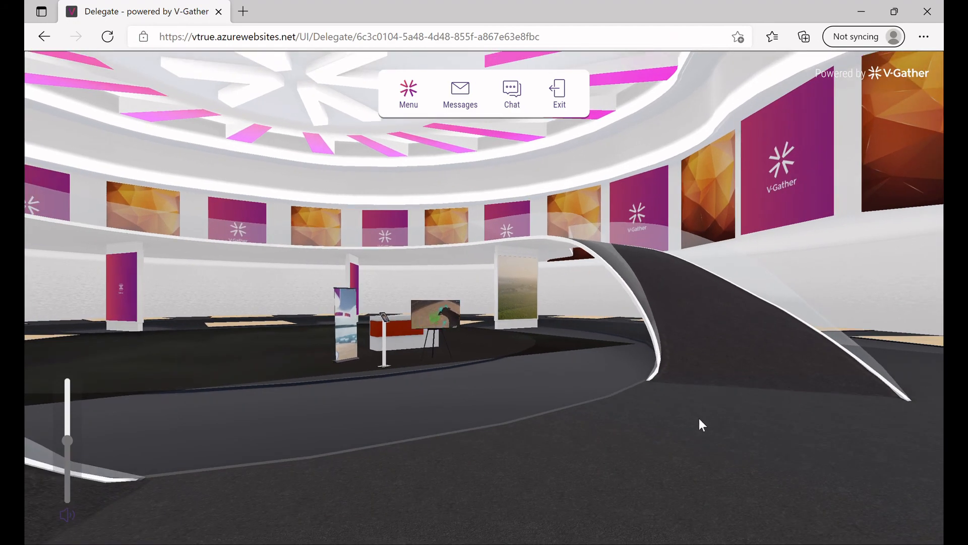
click(645, 415)
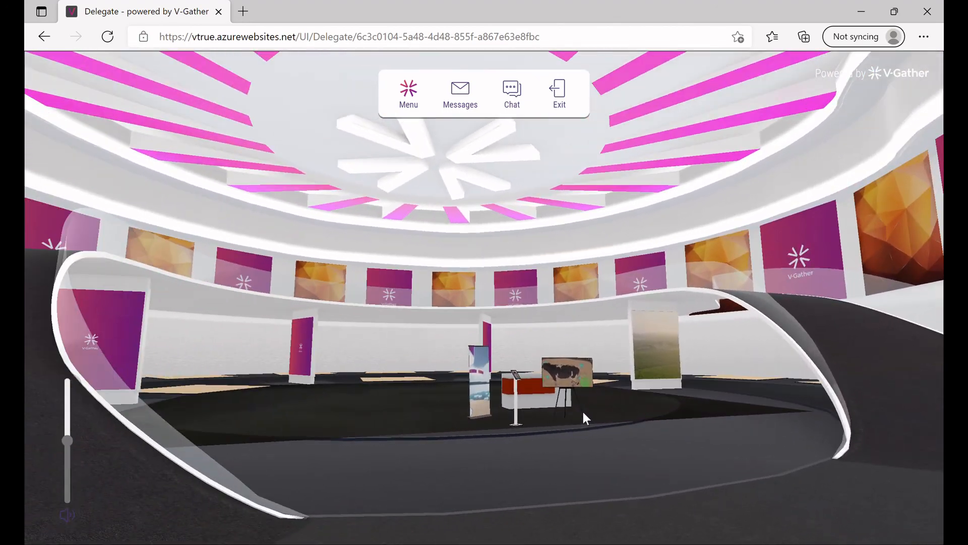
drag(598, 422, 510, 472)
key(w)
key(w)
key(d)
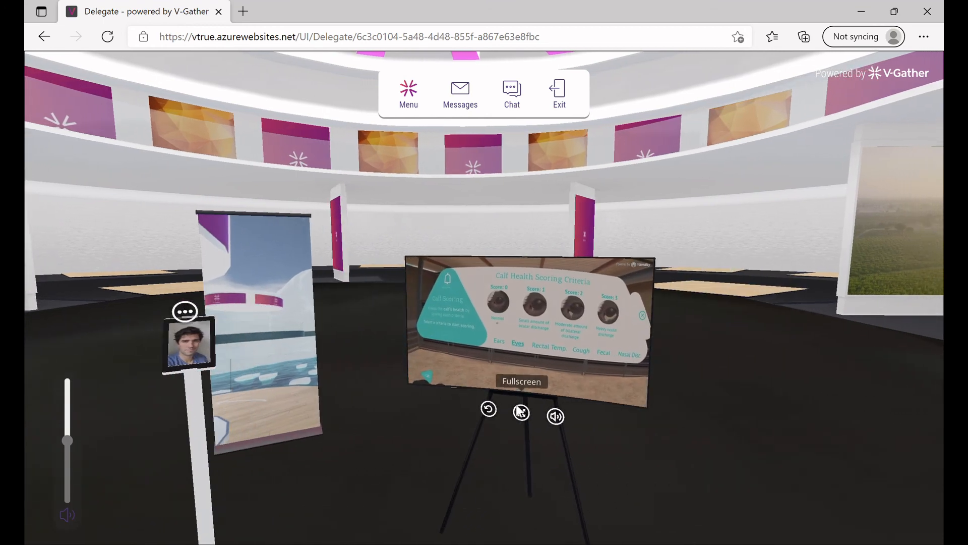
Step: Test the easel TV video's Replay, Mute/Unmute and Fullscreen controls, then replay it
click(488, 411)
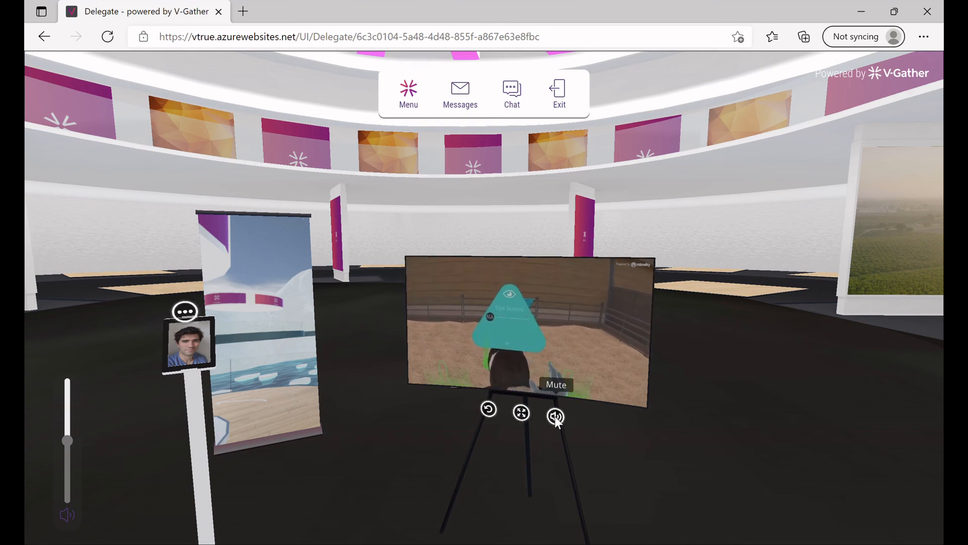
click(488, 410)
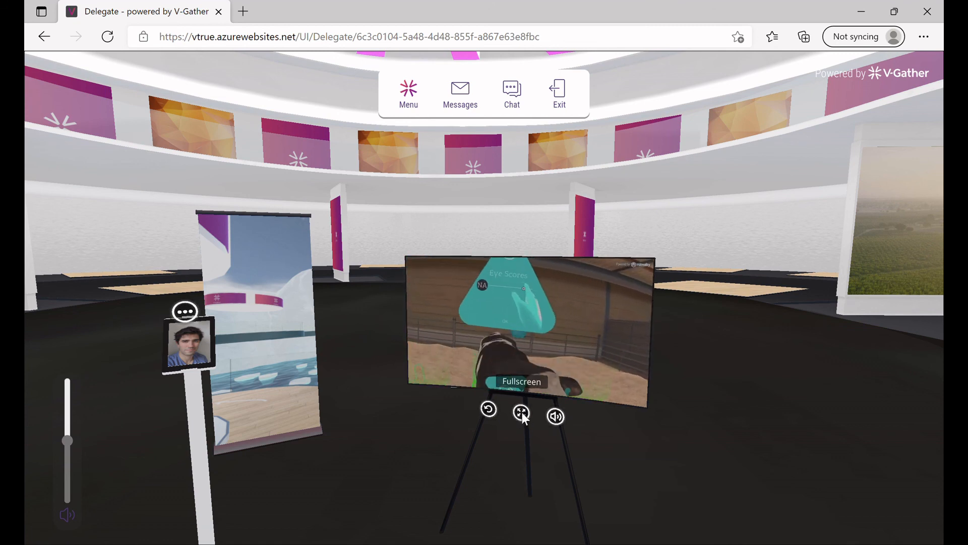
click(557, 417)
click(557, 416)
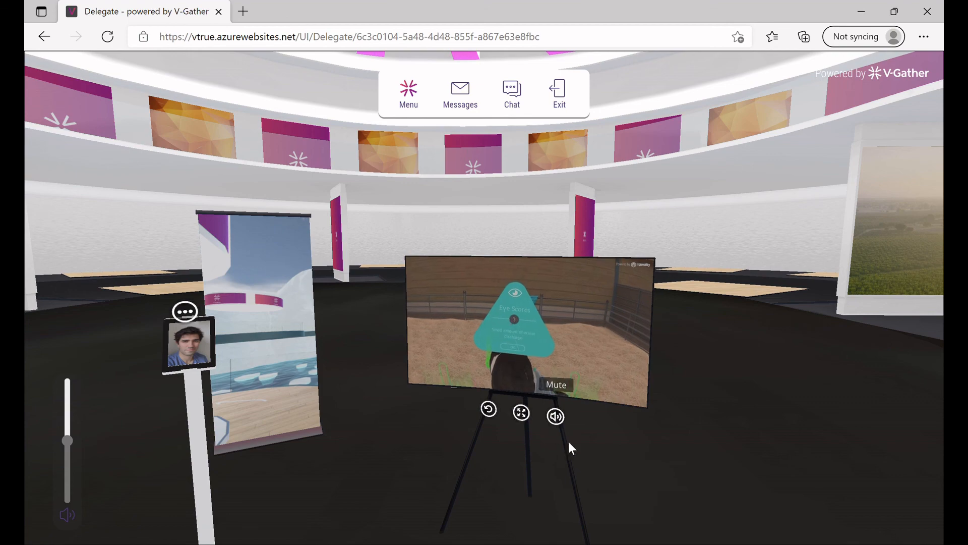
click(521, 413)
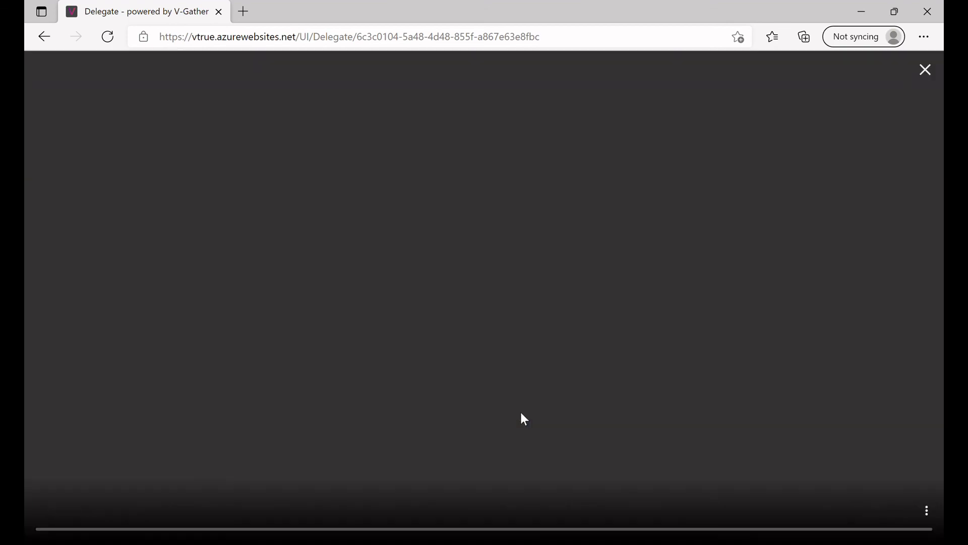
click(925, 70)
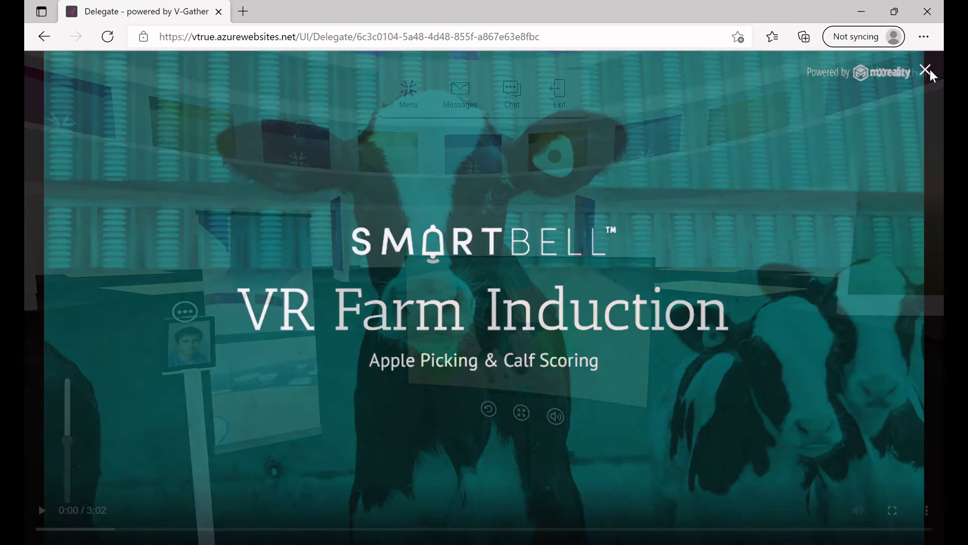
click(488, 409)
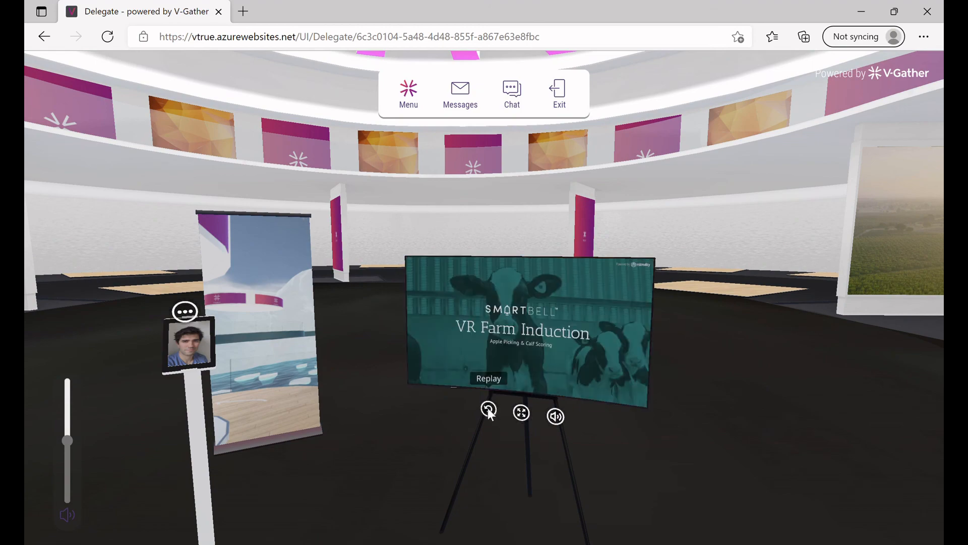
Step: Move to the tablet kiosk and open its linked website, v-gather.com, in a new tab
click(250, 380)
click(600, 401)
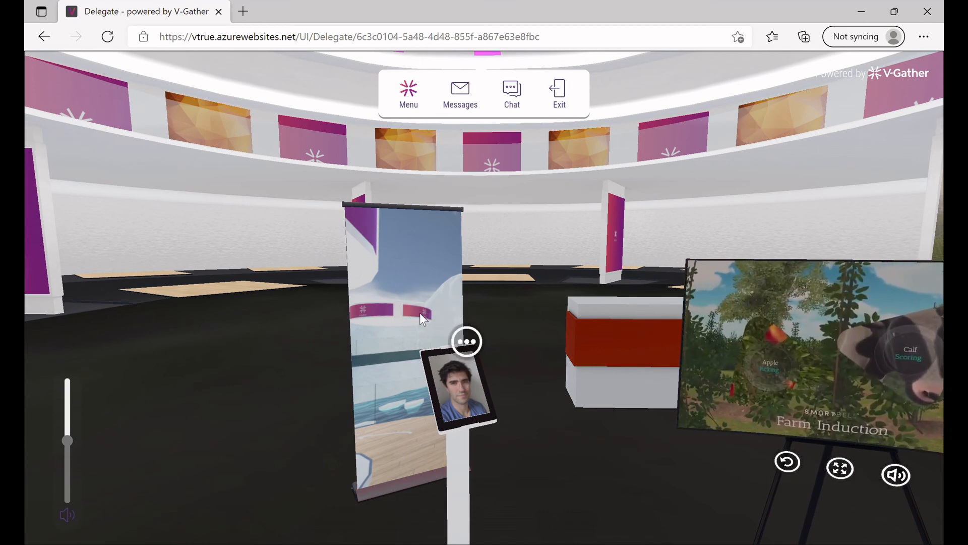
click(452, 375)
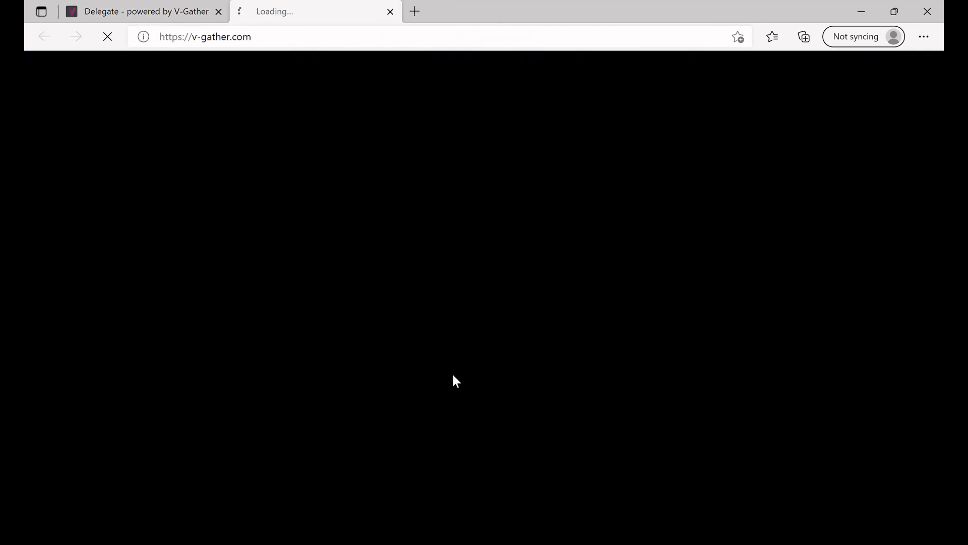